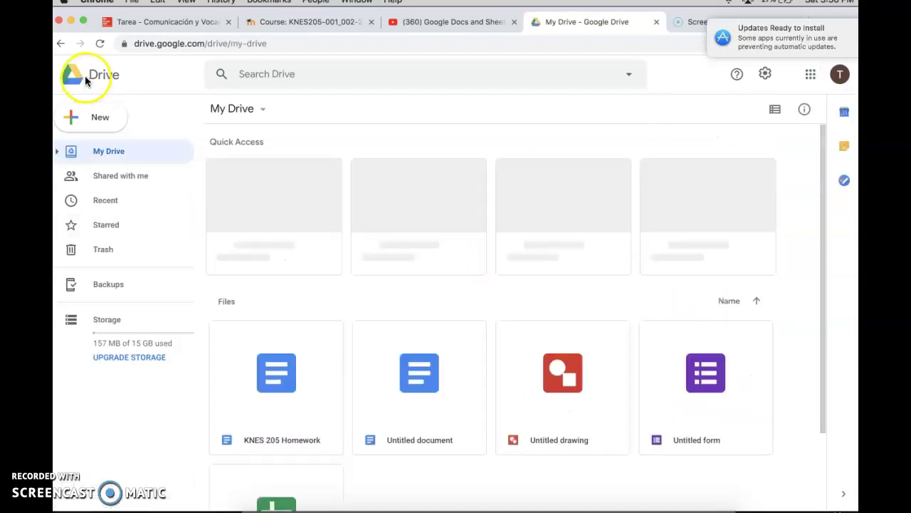
# Step: Create a new blank Google Docs document from the Drive New menu
pyautogui.click(98, 118)
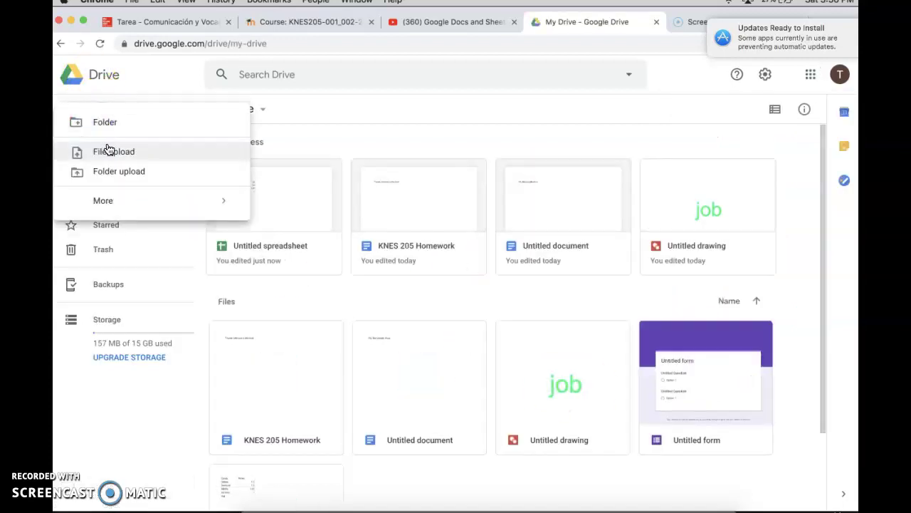
pyautogui.click(124, 205)
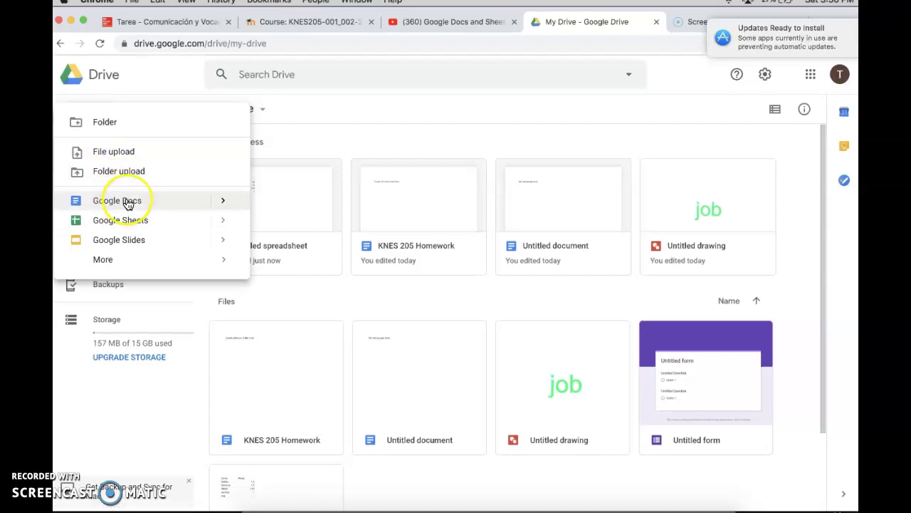
pyautogui.click(128, 204)
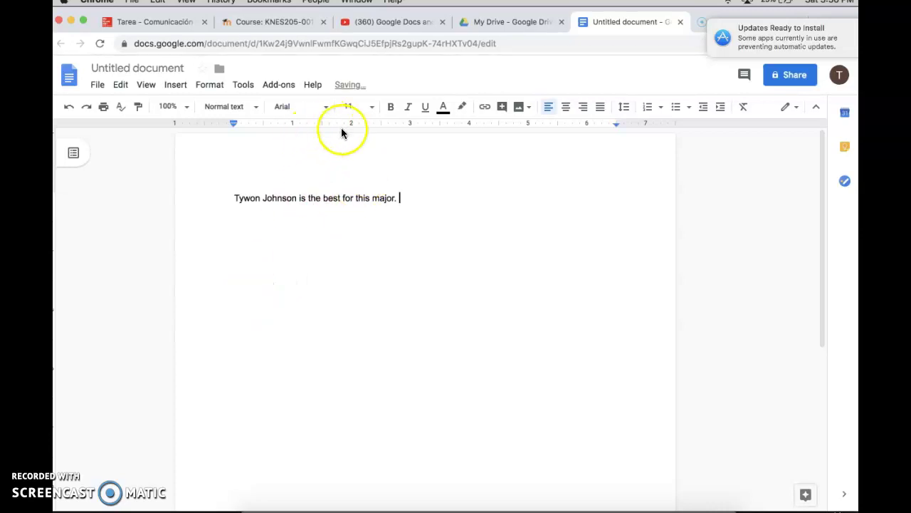
# Step: Select the sentence about being the best for this major, then deselect it
pyautogui.click(406, 197)
pyautogui.moveTo(406, 197); pyautogui.dragTo(224, 198)
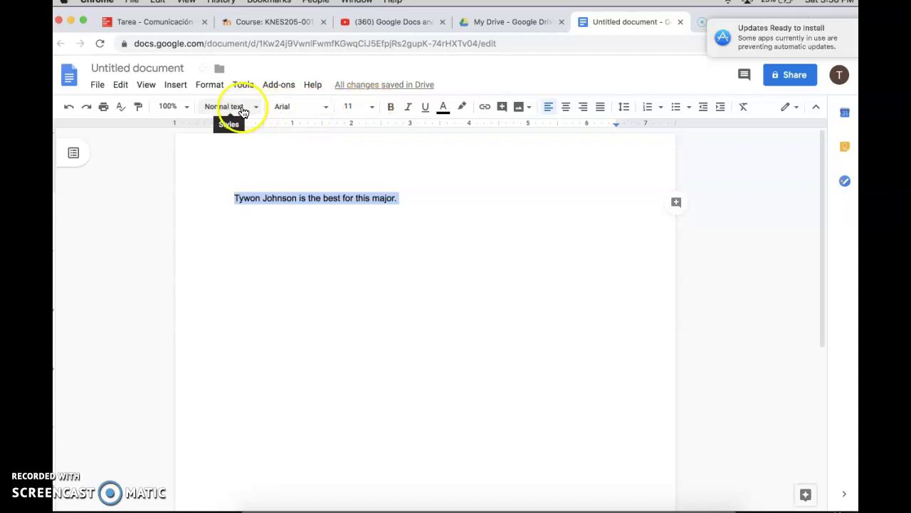
pyautogui.click(420, 197)
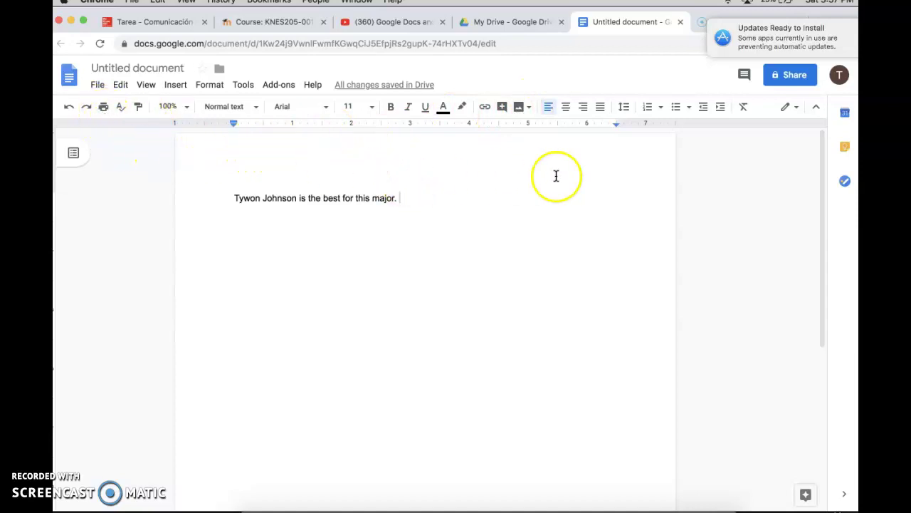
# Step: Start sharing, skip the naming prompt, and close the share dialog without adding anyone
pyautogui.click(781, 77)
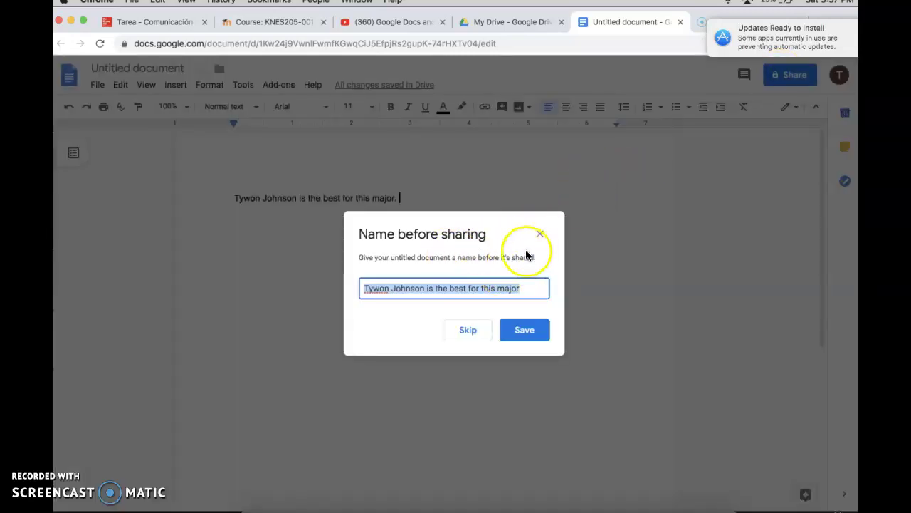
pyautogui.click(539, 237)
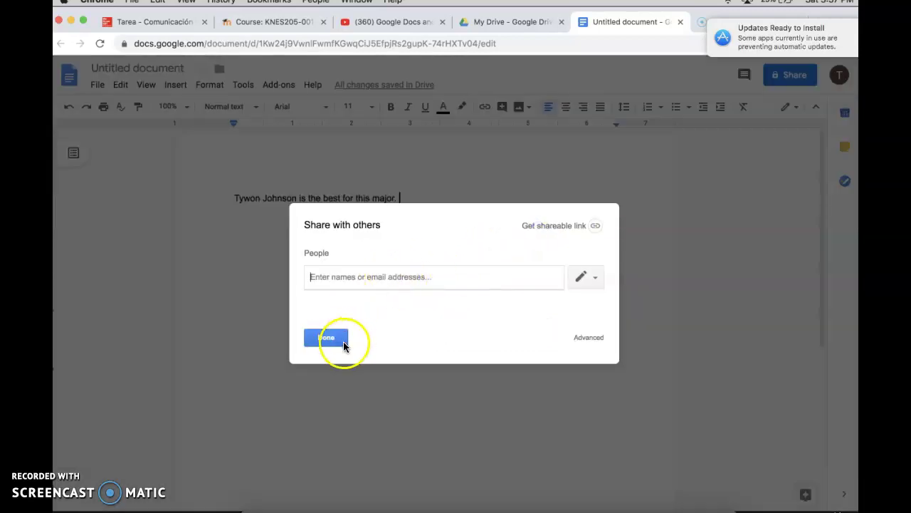
pyautogui.click(326, 339)
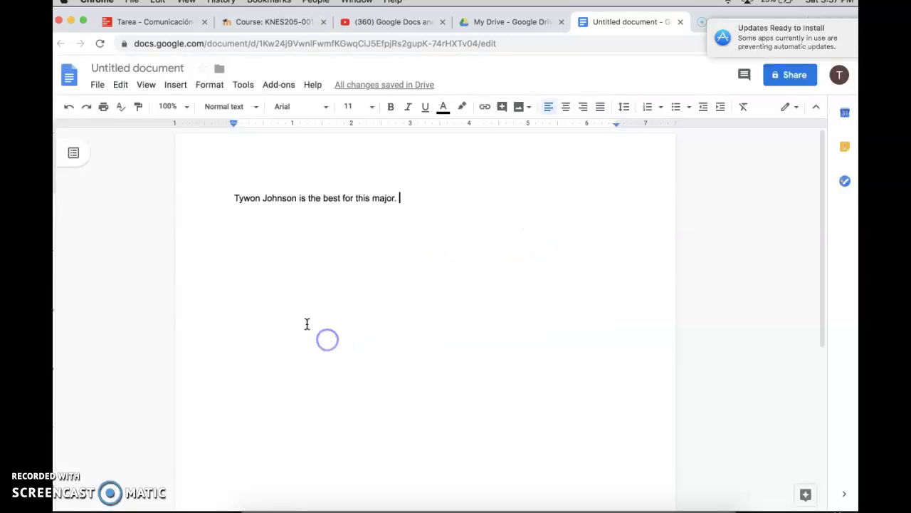
# Step: Rename the document to 'KNES 205 Homework'
pyautogui.click(171, 69)
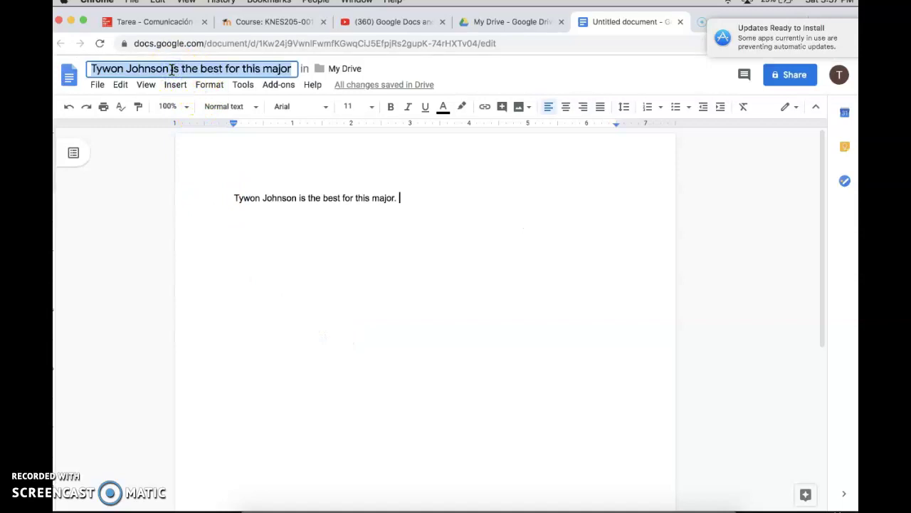
pyautogui.write('KNES 205 Hi')
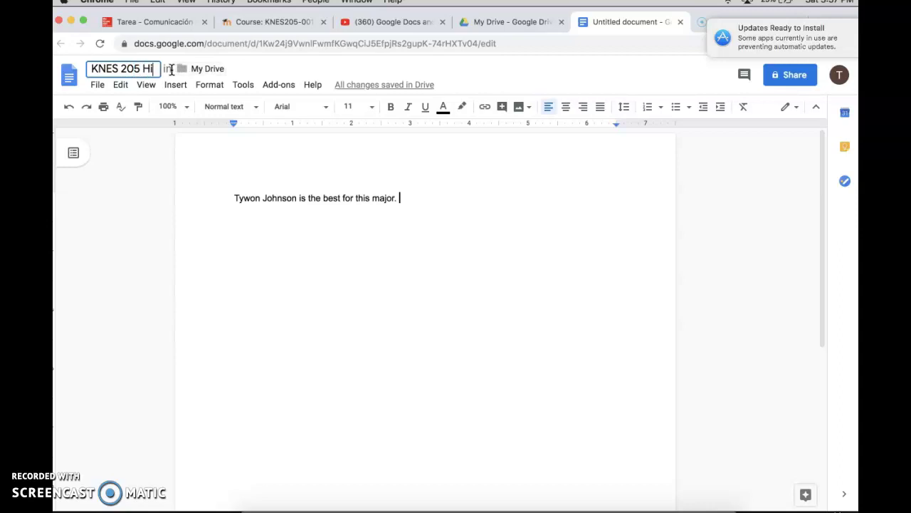
pyautogui.press('BackSpace')
pyautogui.write('omewor')
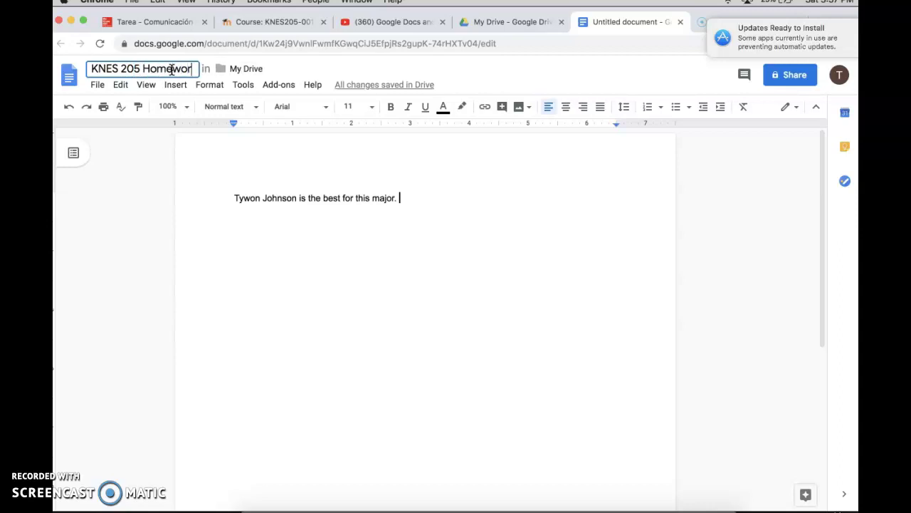
pyautogui.click(411, 193)
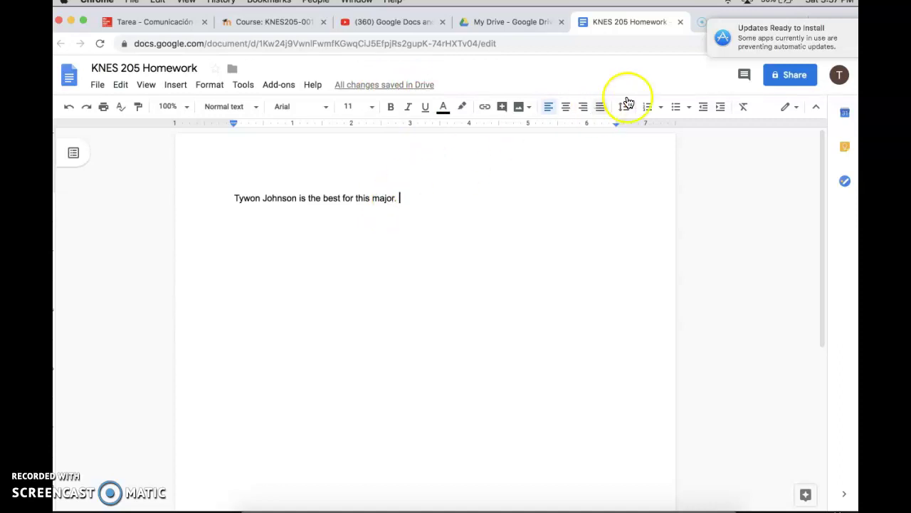
# Step: Add a recipient's e-mail with edit access and the note 'Make sure this is correct.'
pyautogui.click(781, 80)
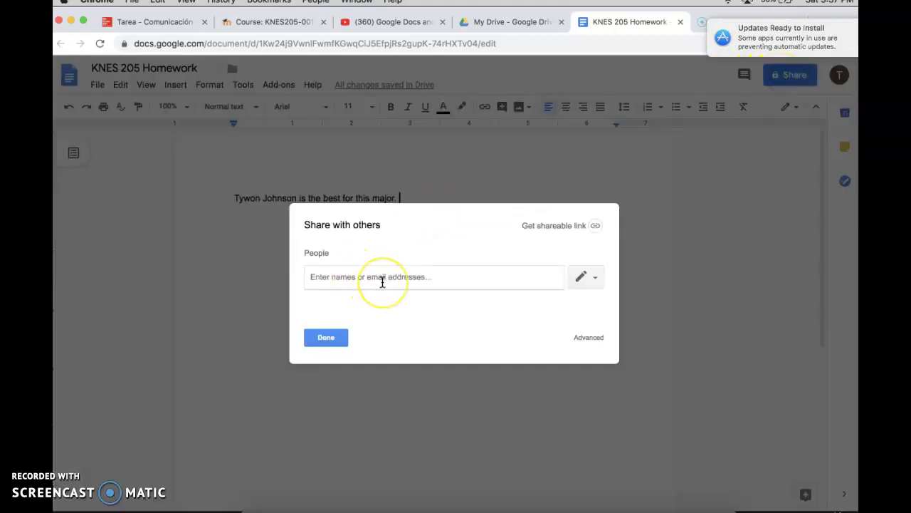
pyautogui.click(383, 282)
pyautogui.write('tywon')
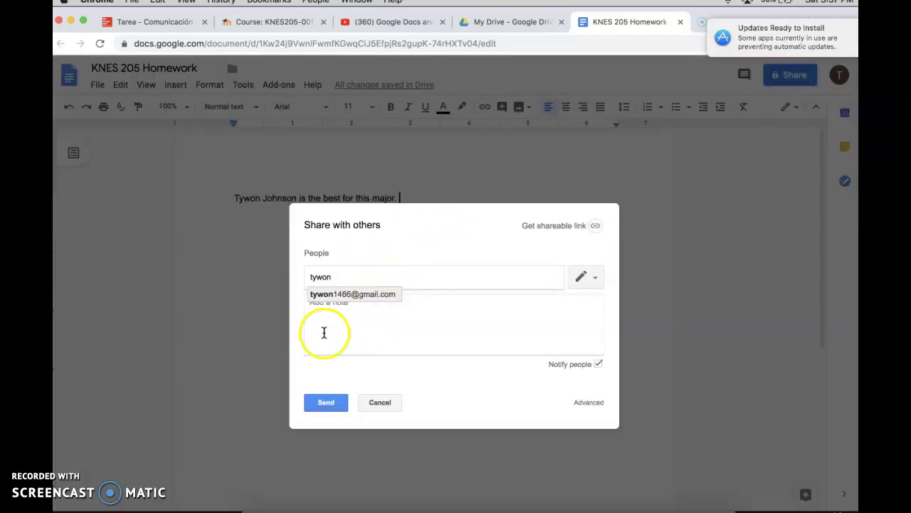
pyautogui.click(349, 300)
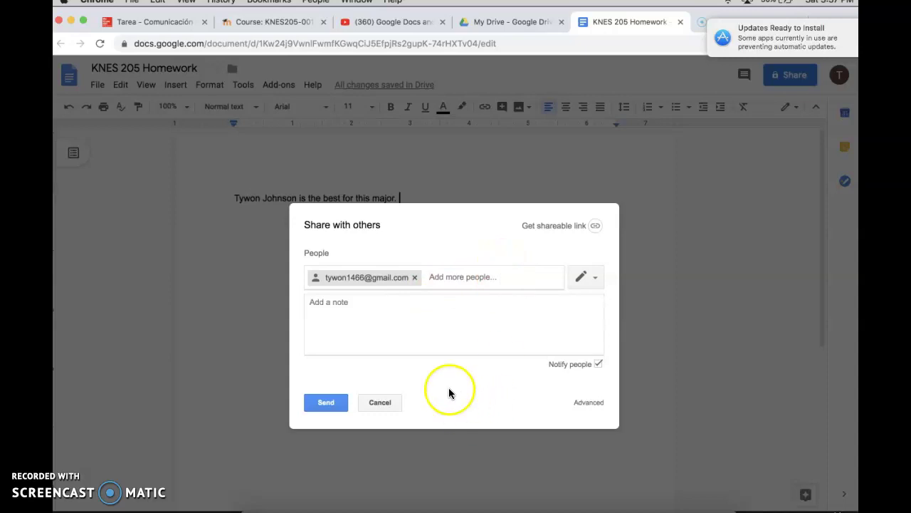
pyautogui.click(421, 316)
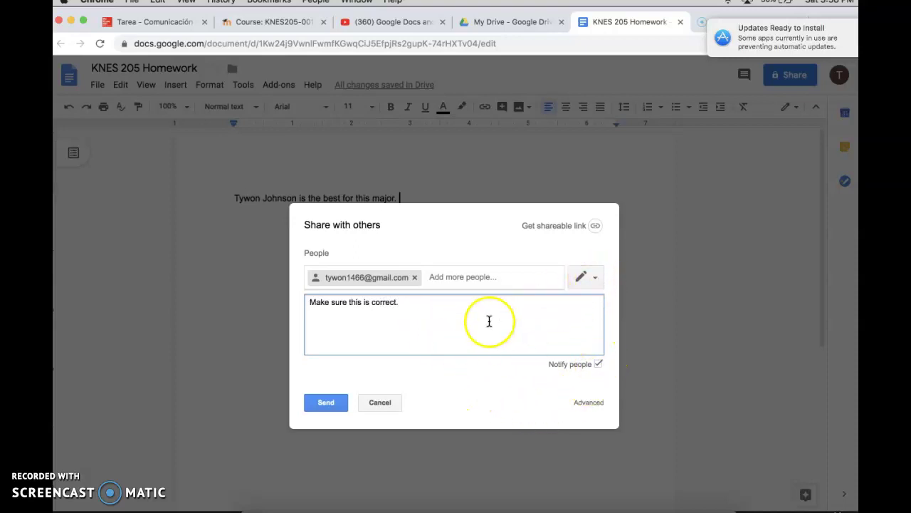
pyautogui.click(591, 276)
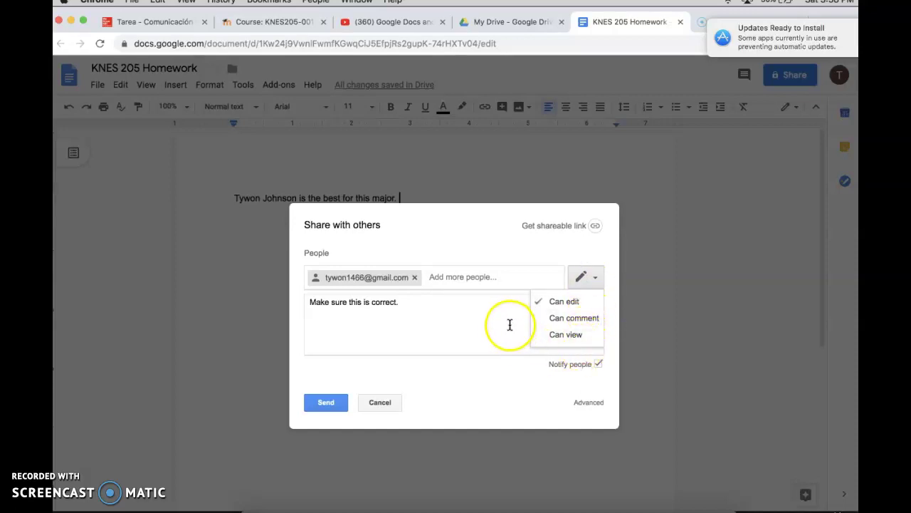
pyautogui.click(508, 325)
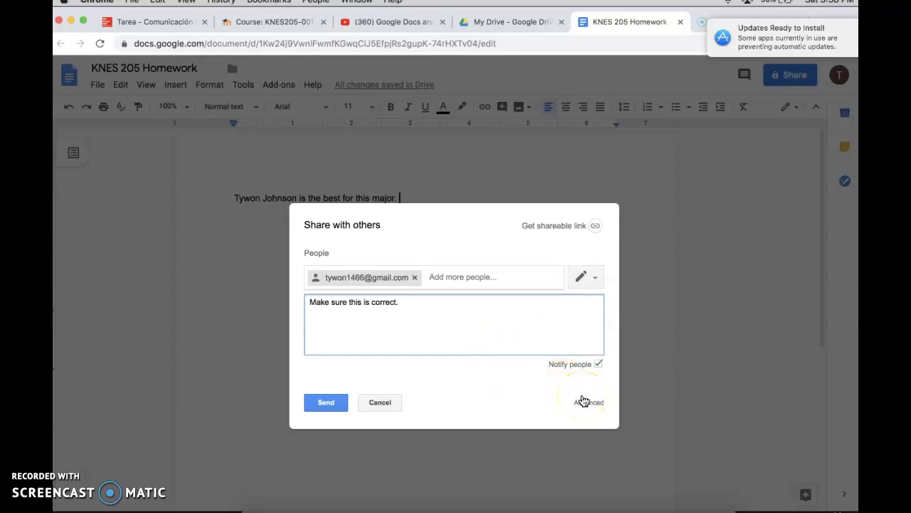
# Step: Review the advanced sharing settings, keeping link sharing off for specific people only
pyautogui.click(584, 404)
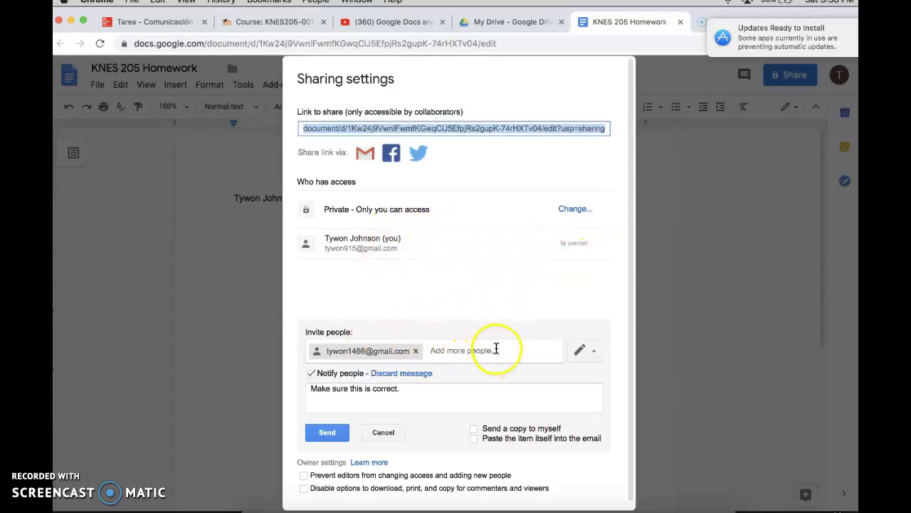
pyautogui.scroll(-1, 417, 349)
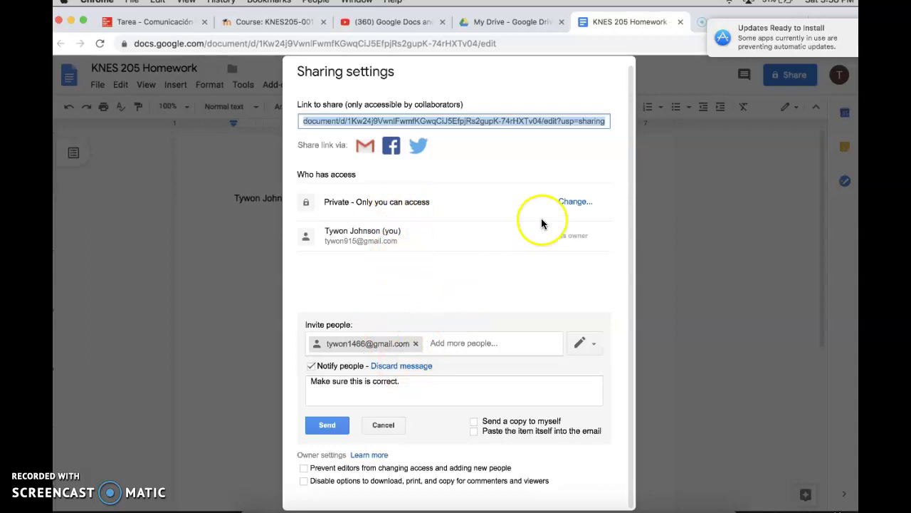
pyautogui.click(576, 204)
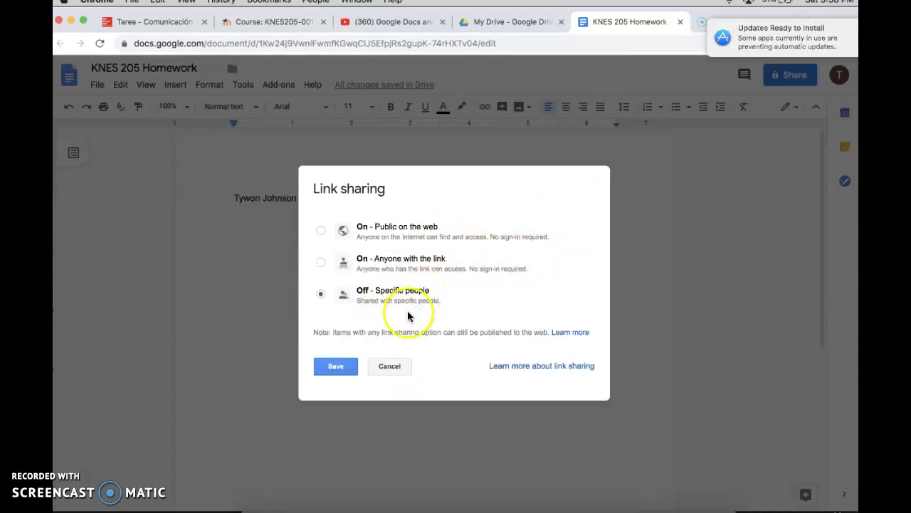
pyautogui.click(391, 375)
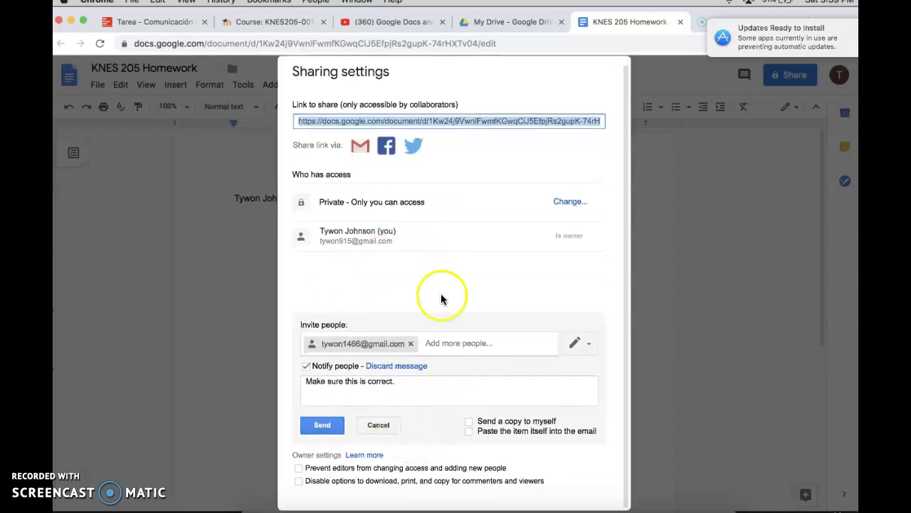
# Step: Send the invitation, confirm the person can edit, then close sharing and the document
pyautogui.click(317, 432)
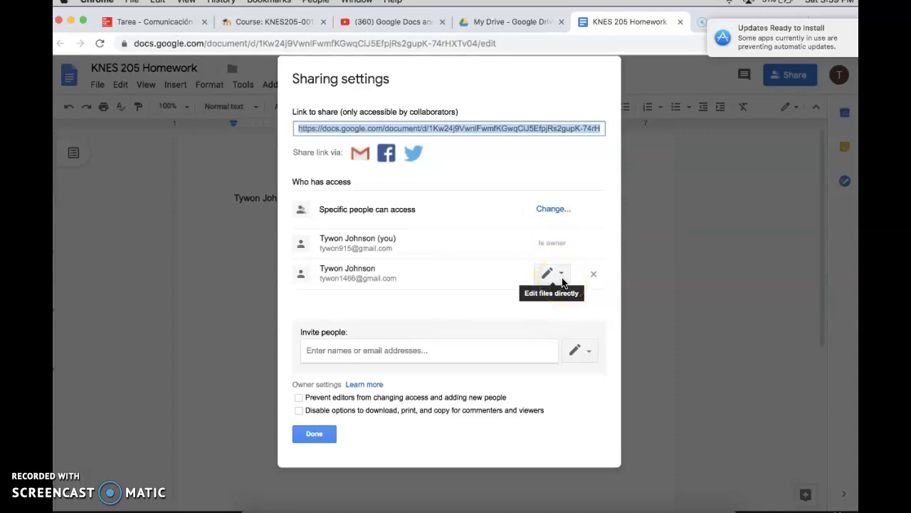
pyautogui.click(562, 279)
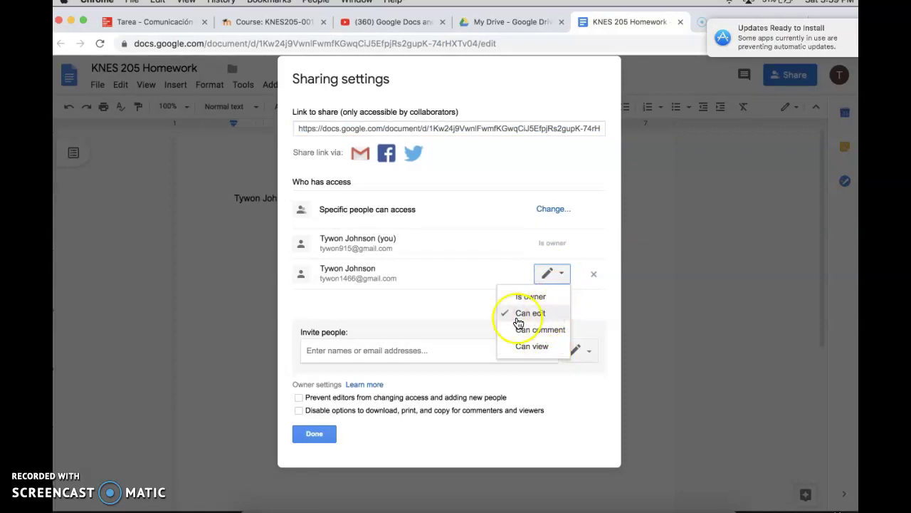
pyautogui.click(449, 301)
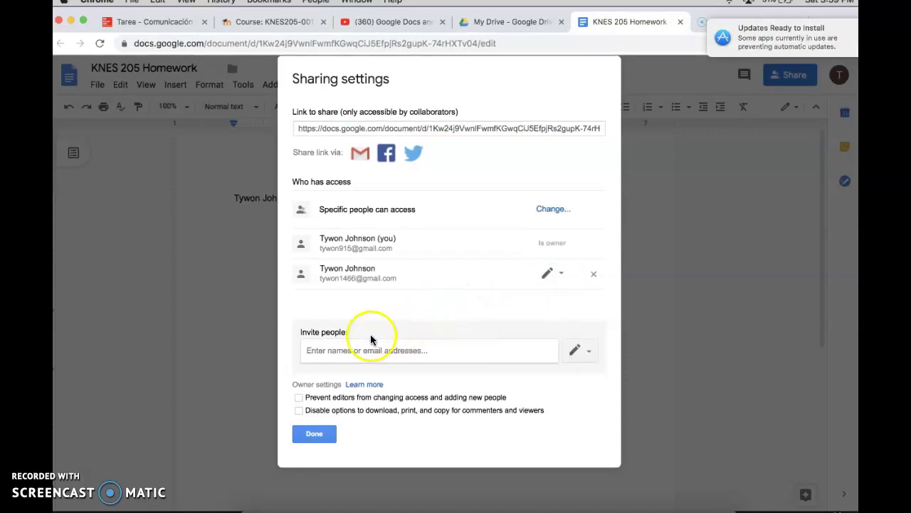
pyautogui.click(317, 433)
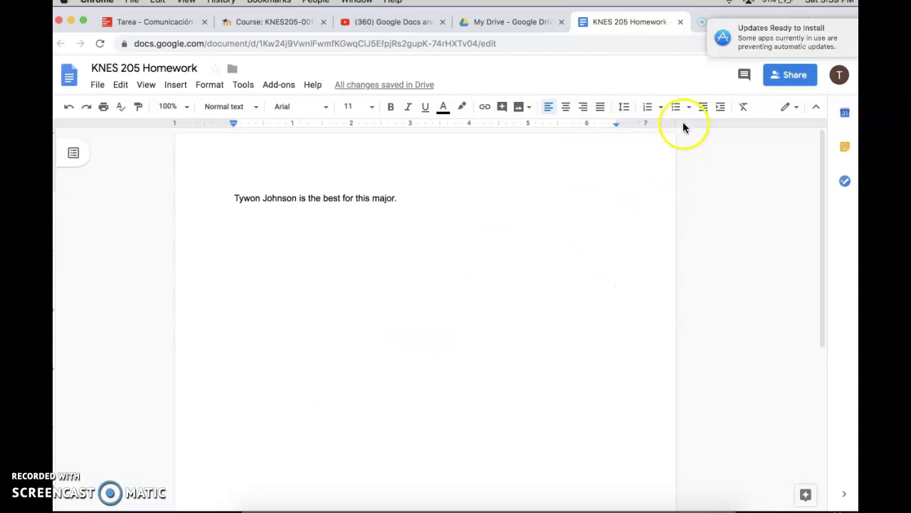
pyautogui.click(680, 26)
# Step: Create a new blank Google Sheets spreadsheet from the Drive New menu
pyautogui.scroll(-1, 347, 335)
pyautogui.scroll(-2, 348, 338)
pyautogui.click(352, 298)
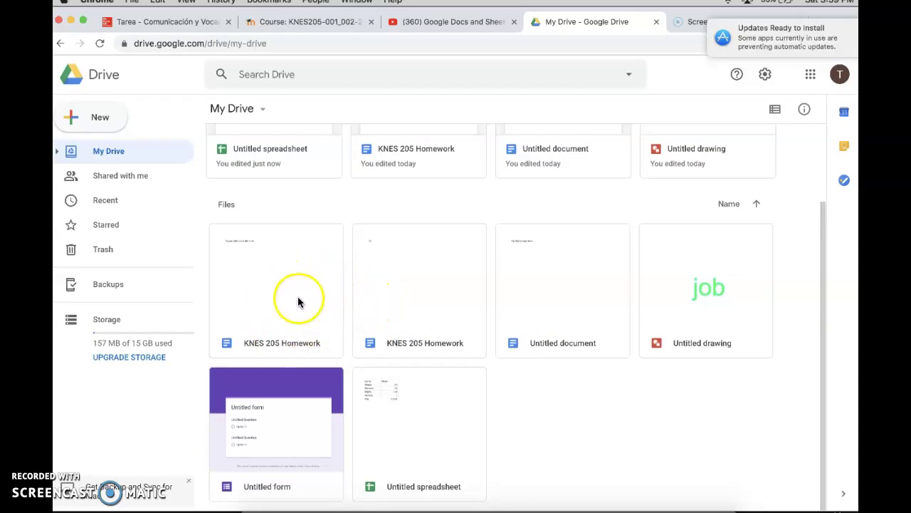
pyautogui.click(106, 118)
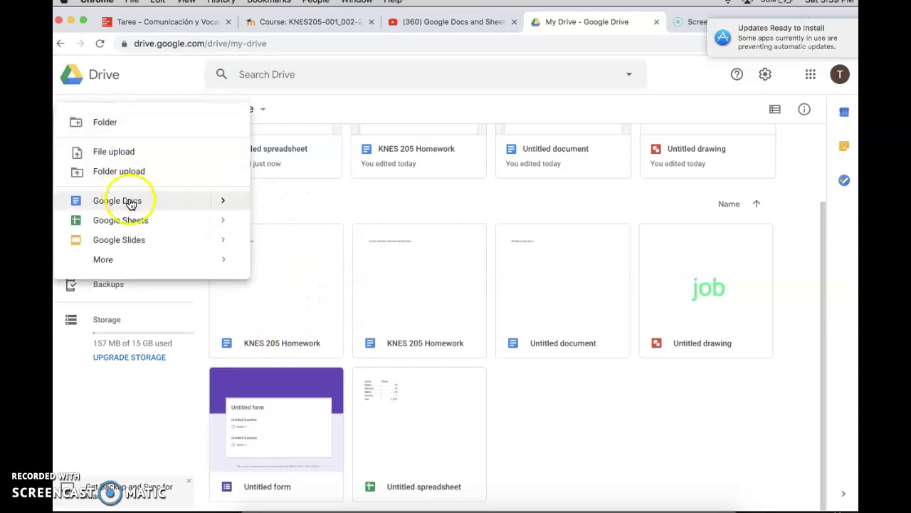
pyautogui.click(134, 221)
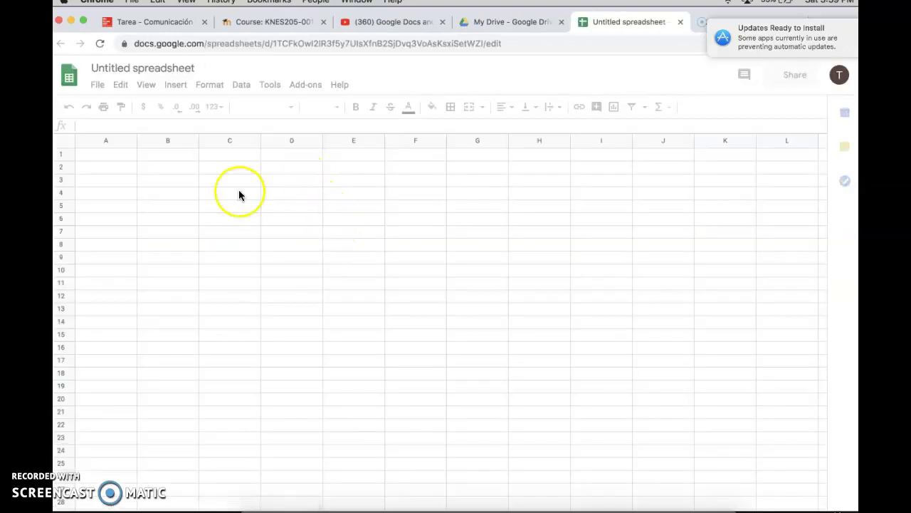
# Step: Enter the headers 'Candy' in A1 and 'Prices in stores' in B1
pyautogui.click(112, 155)
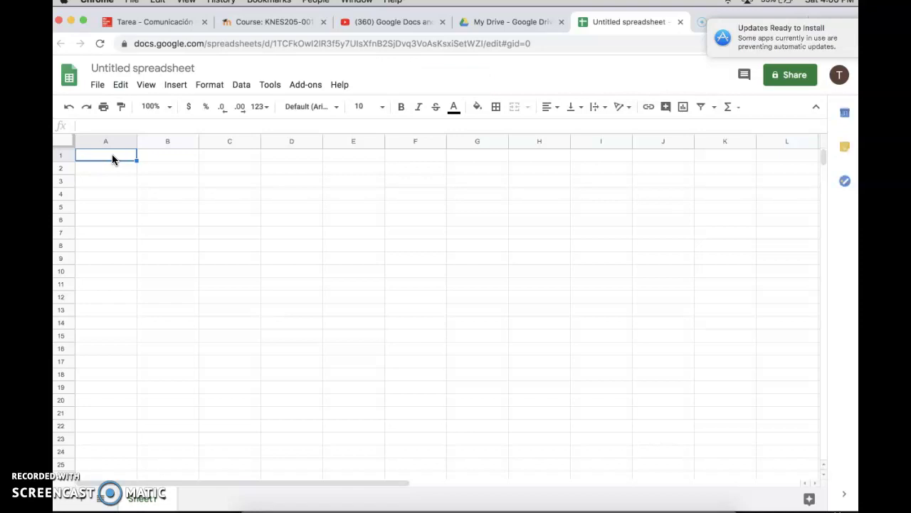
pyautogui.write('Candy')
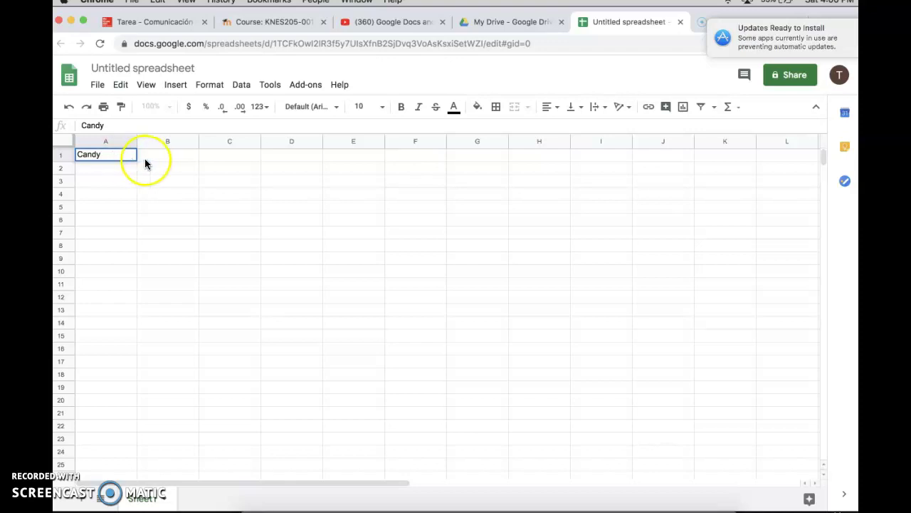
pyautogui.click(170, 156)
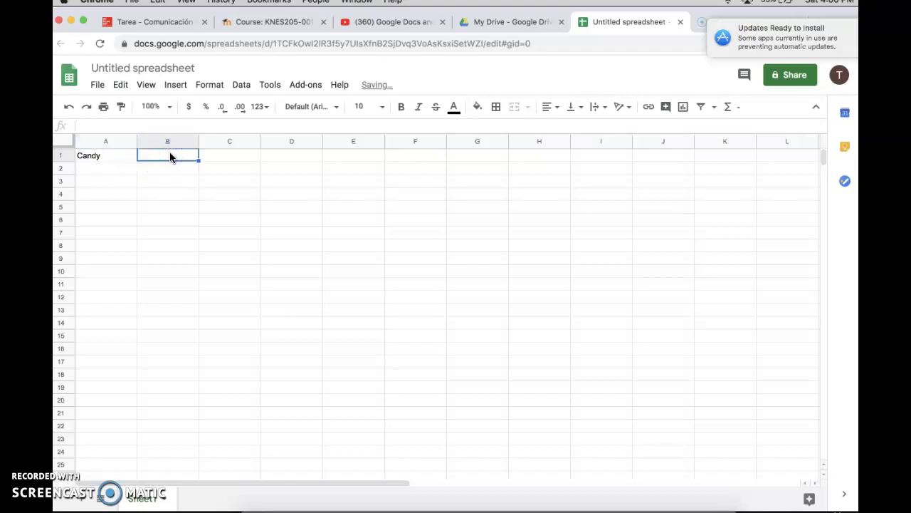
pyautogui.write('Prices in stores')
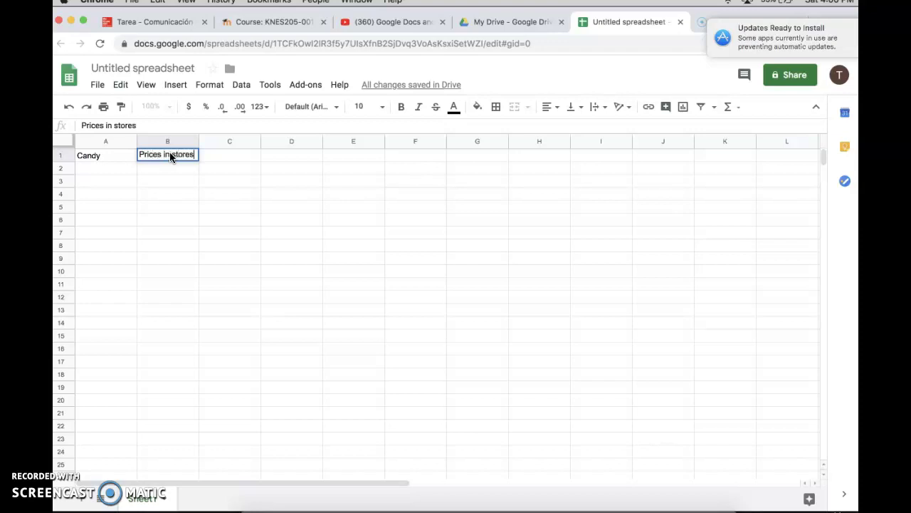
pyautogui.click(125, 169)
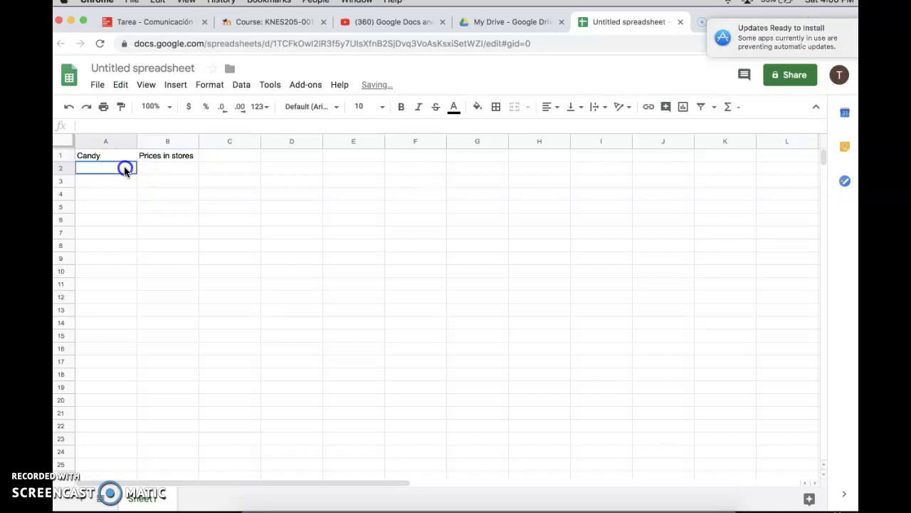
# Step: List Skittles, Kit Kat, Starburst and M&M's in A2:A5
pyautogui.write('Sk')
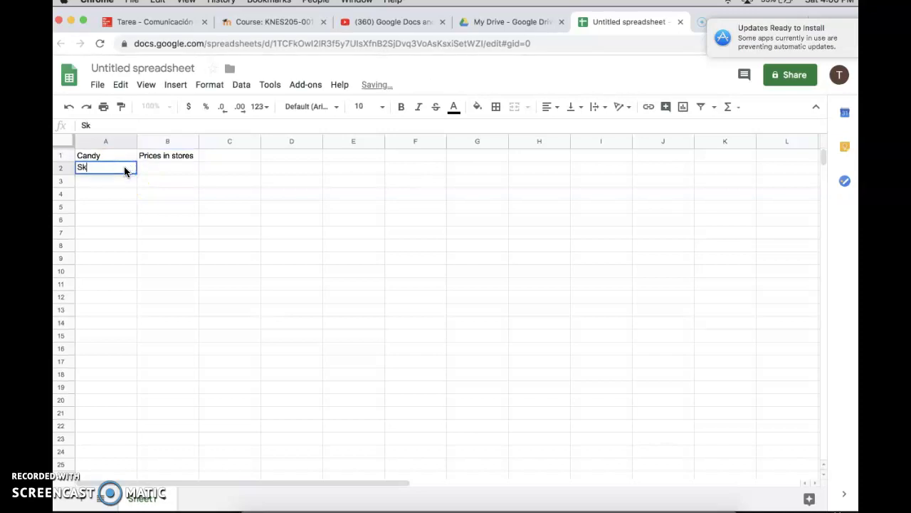
pyautogui.write('ittles')
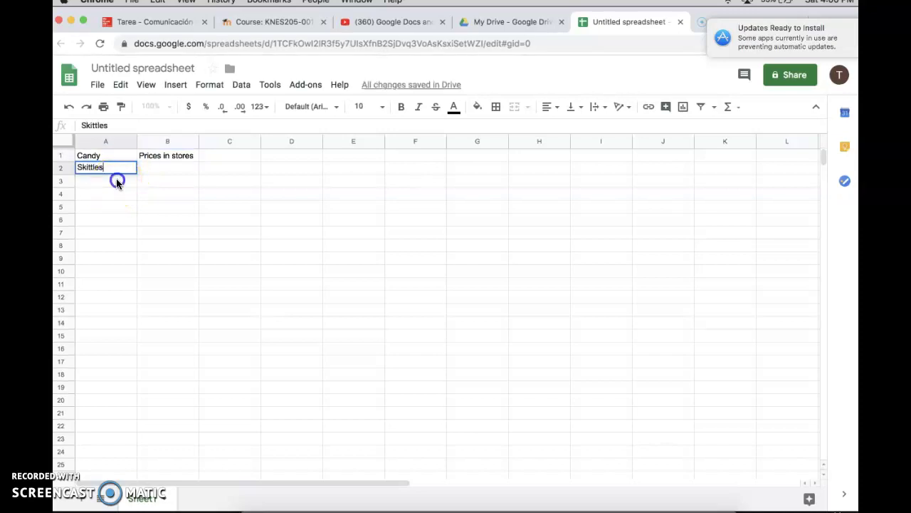
pyautogui.click(114, 181)
pyautogui.write('Ki')
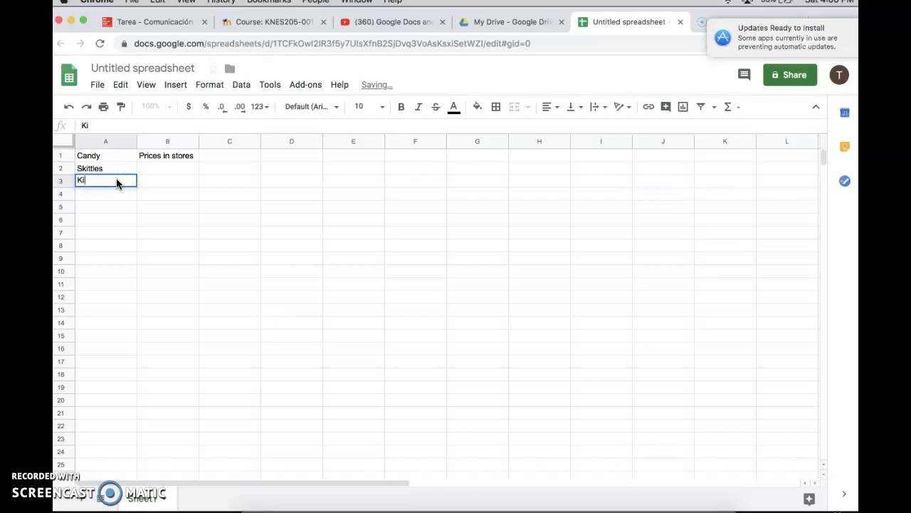
pyautogui.write('tt Kat')
pyautogui.click(116, 196)
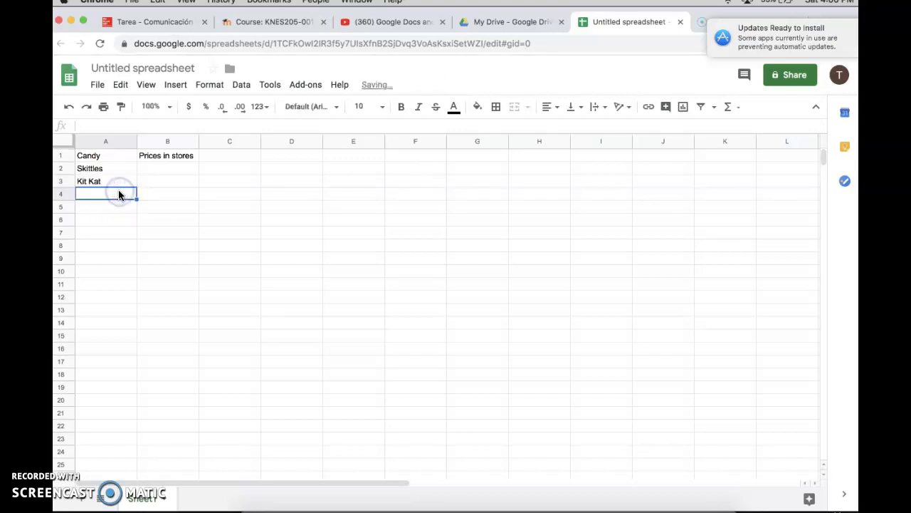
pyautogui.write('Starbirs')
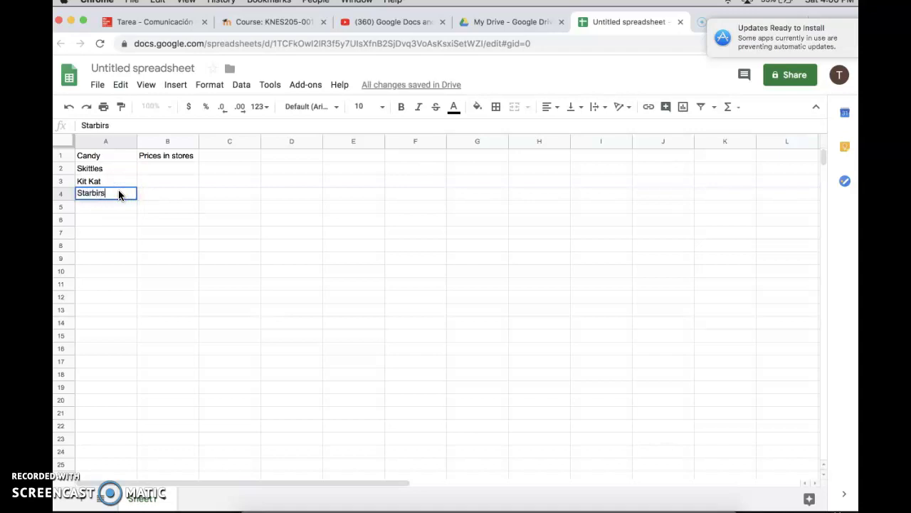
pyautogui.press('BackSpace')
pyautogui.press('BackSpace')
pyautogui.press('BackSpace')
pyautogui.write('urst')
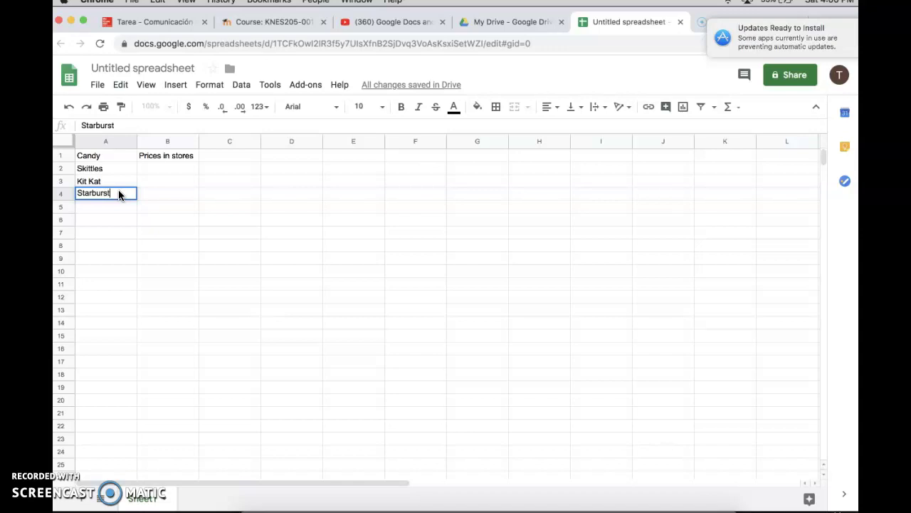
pyautogui.click(102, 208)
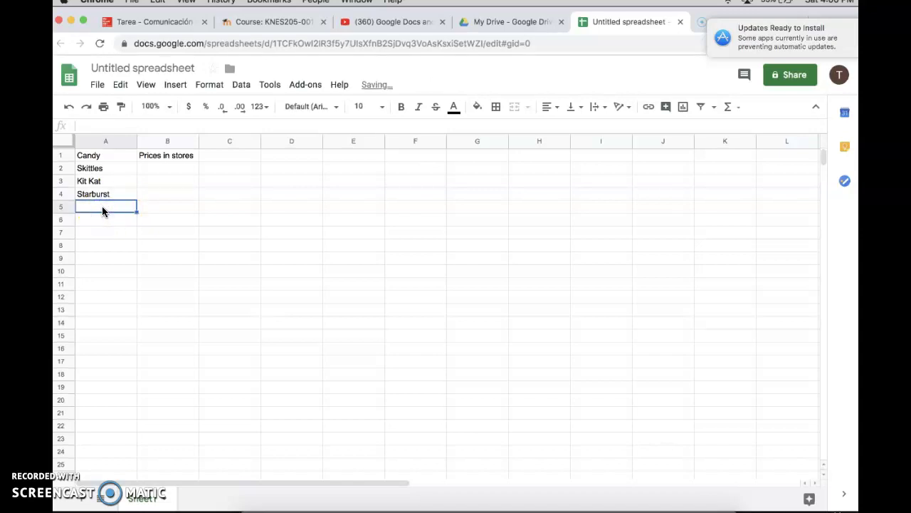
pyautogui.write('M')
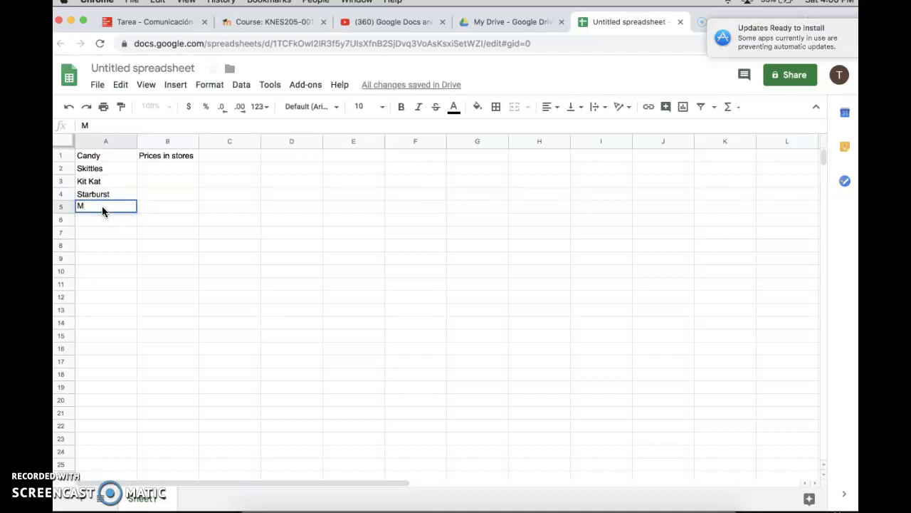
pyautogui.write("7M's")
pyautogui.click(87, 206)
pyautogui.press('BackSpace')
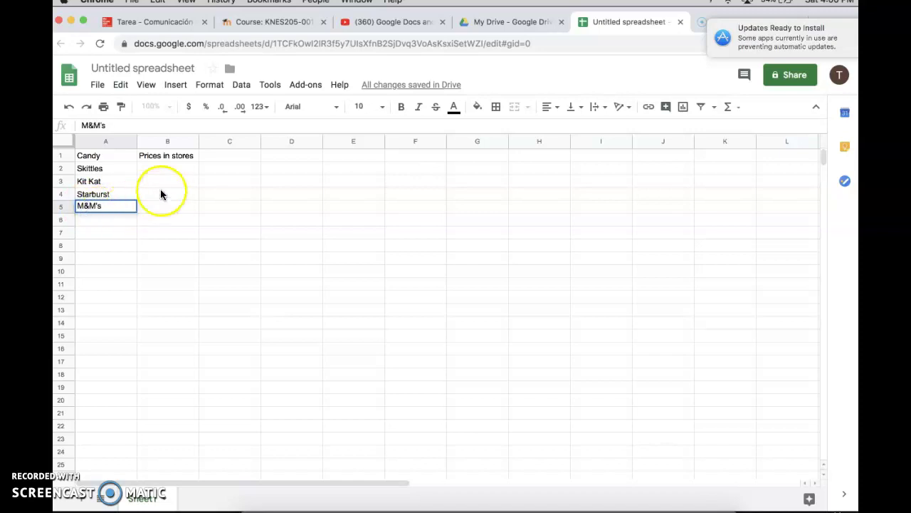
# Step: Enter prices 1.4, 1.5, 1.25 and 1.25 in B2:B5
pyautogui.click(169, 168)
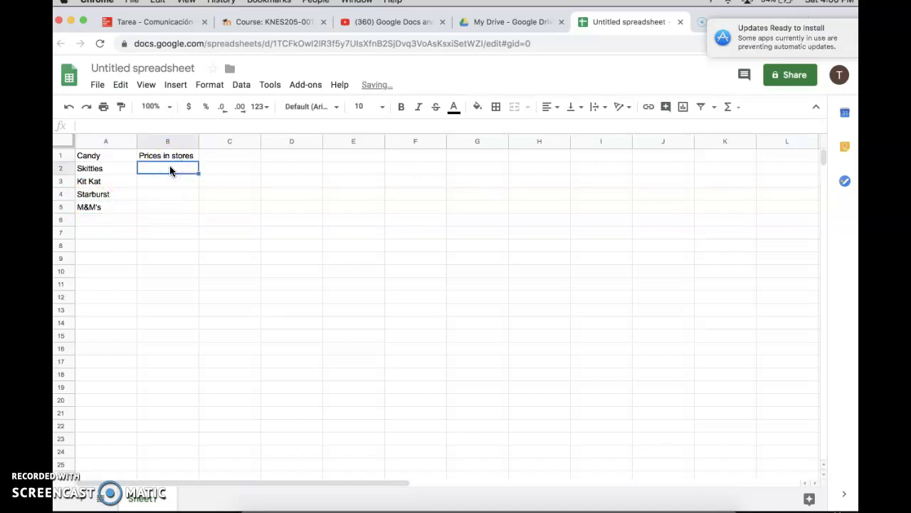
pyautogui.write('1.40')
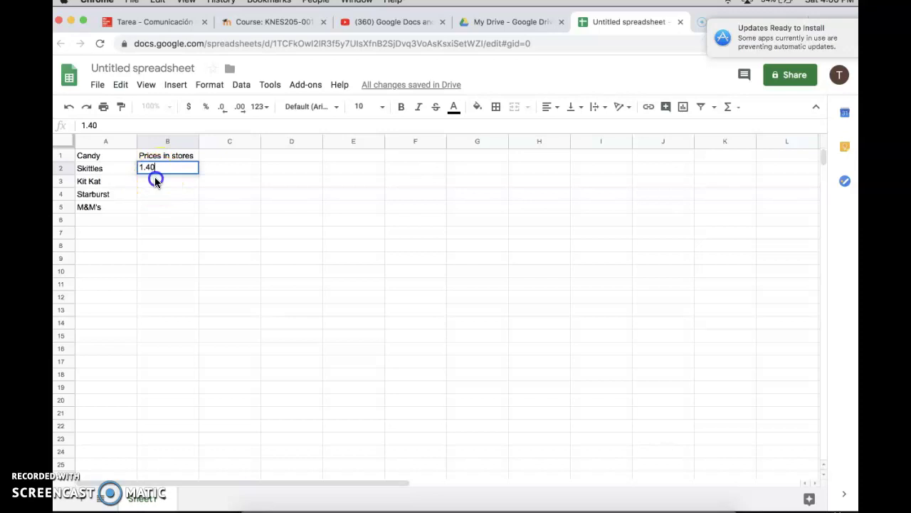
pyautogui.click(155, 181)
pyautogui.write('1.5')
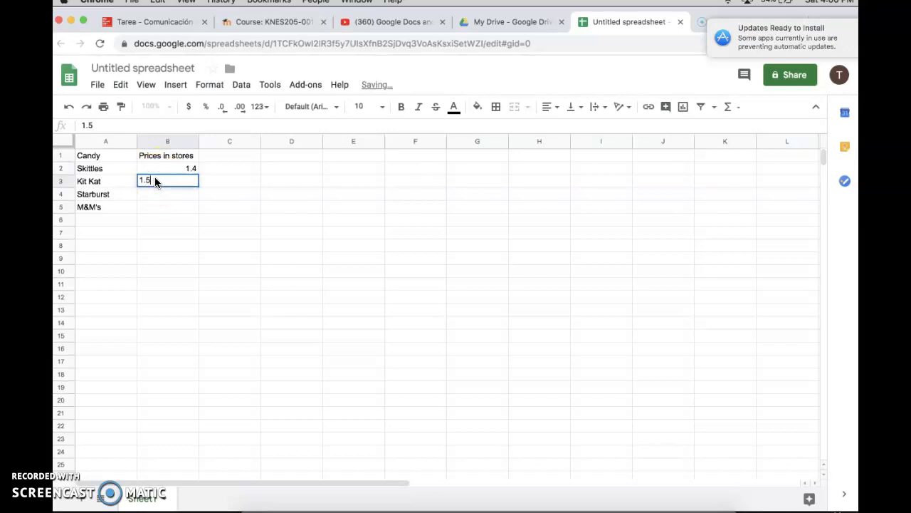
pyautogui.write('0')
pyautogui.click(162, 194)
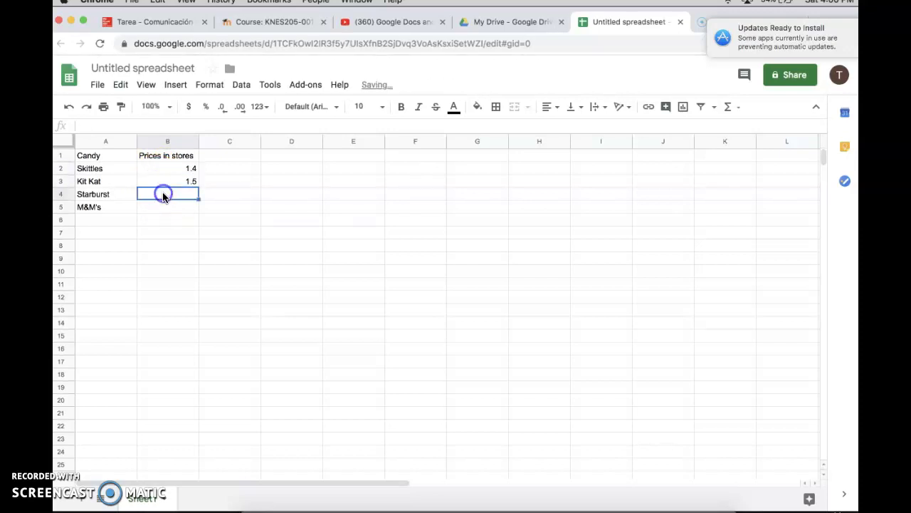
pyautogui.write('1.25')
pyautogui.click(165, 208)
pyautogui.write('1.25')
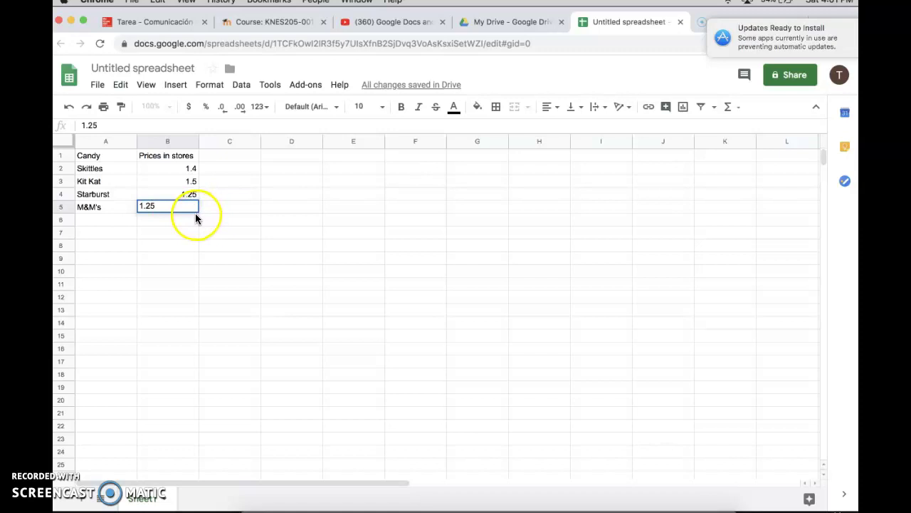
pyautogui.click(188, 219)
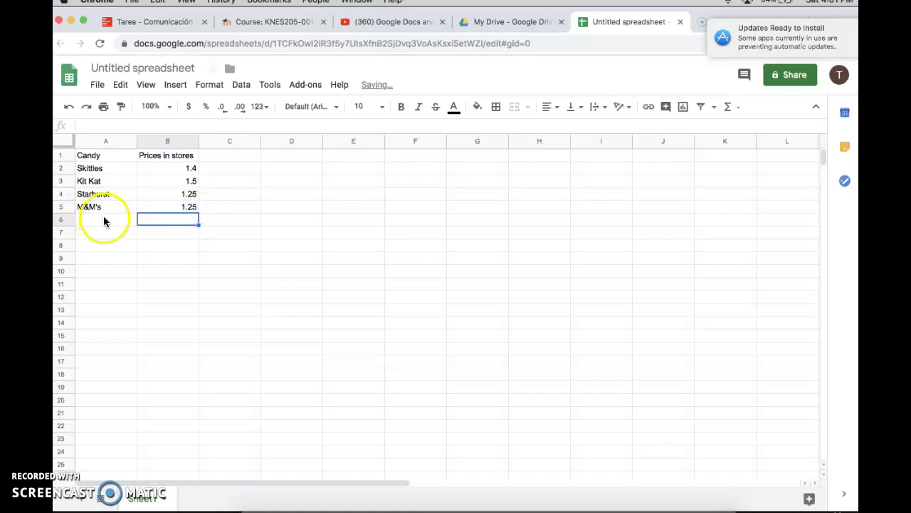
# Step: Label cell A6 'Avg'
pyautogui.click(104, 220)
pyautogui.write('Avg')
pyautogui.click(166, 218)
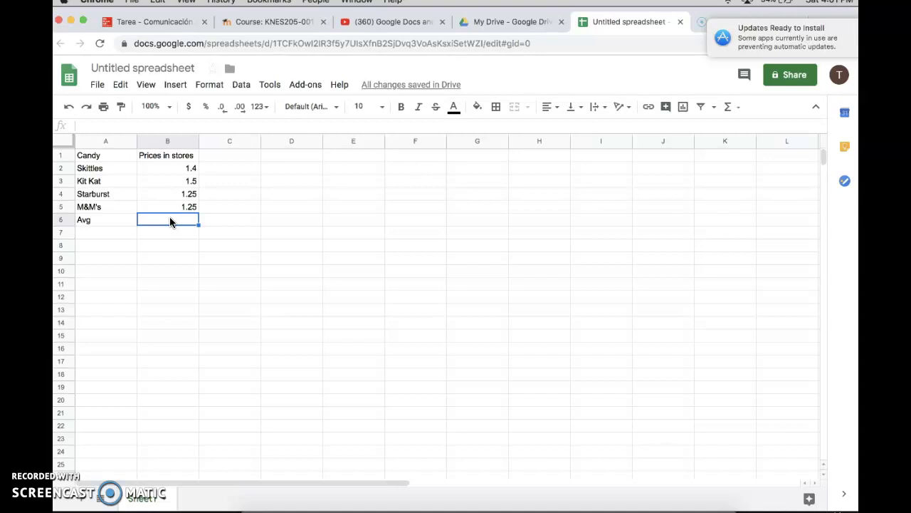
# Step: Enter =AVERAGE(B2:B5) in B6, giving 1.35
pyautogui.write('=')
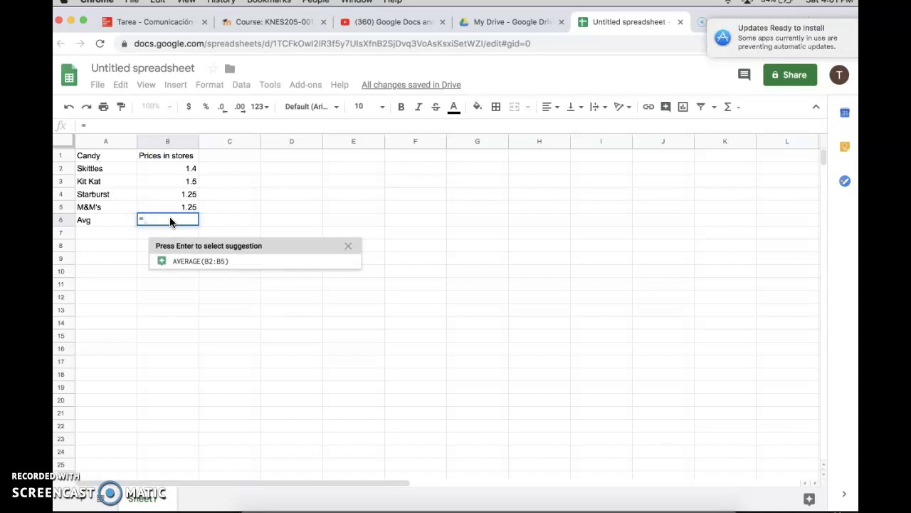
pyautogui.write('aver')
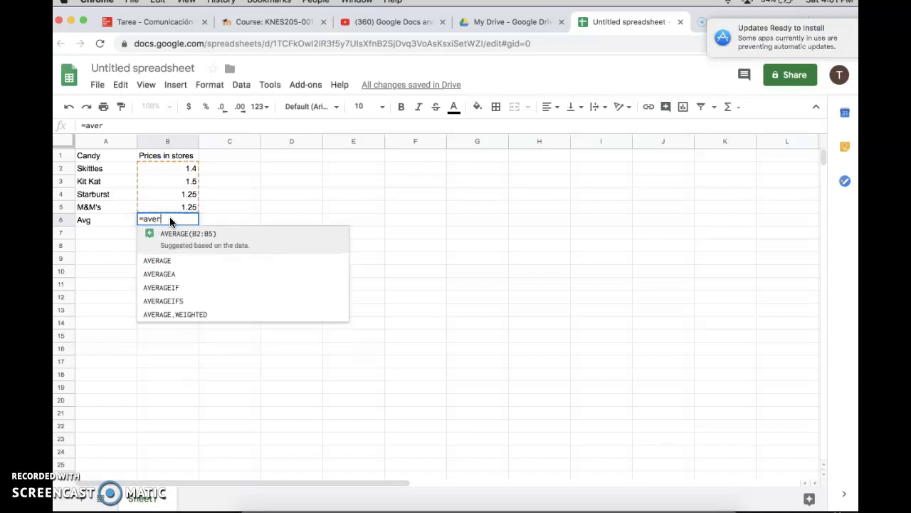
pyautogui.click(191, 241)
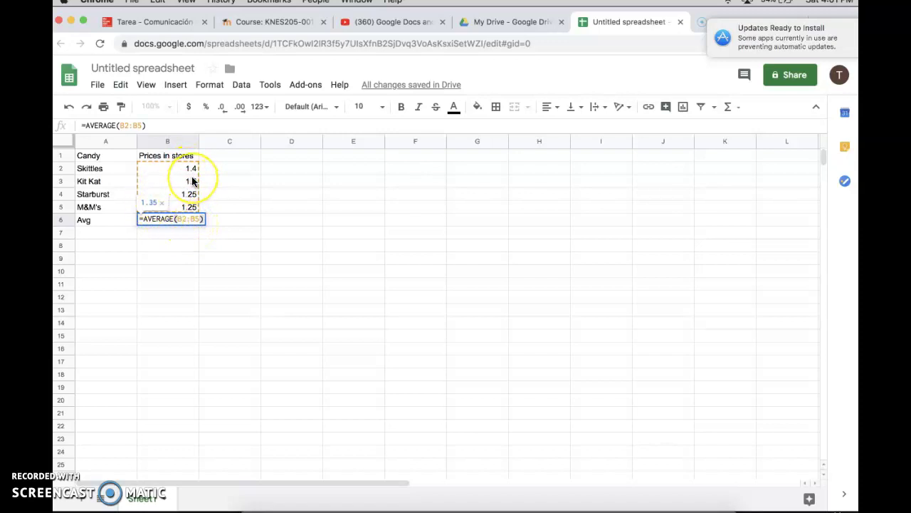
pyautogui.press('Return')
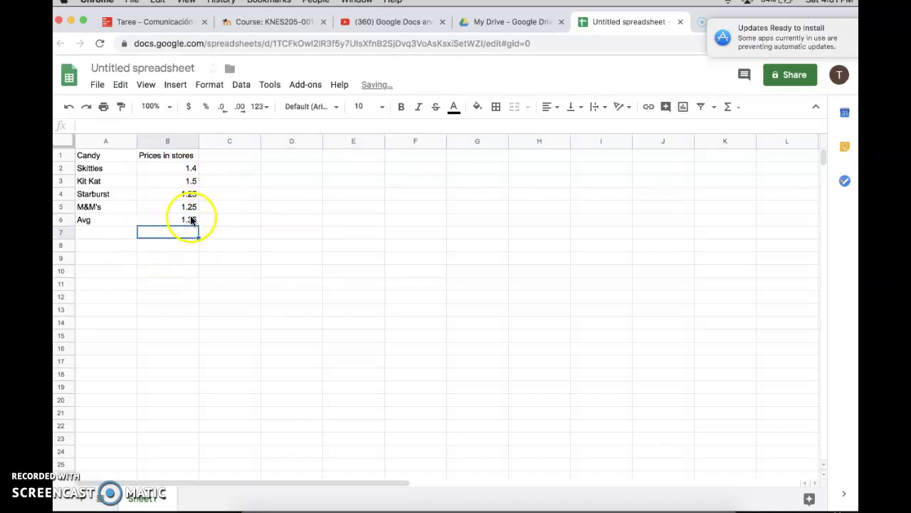
pyautogui.click(196, 210)
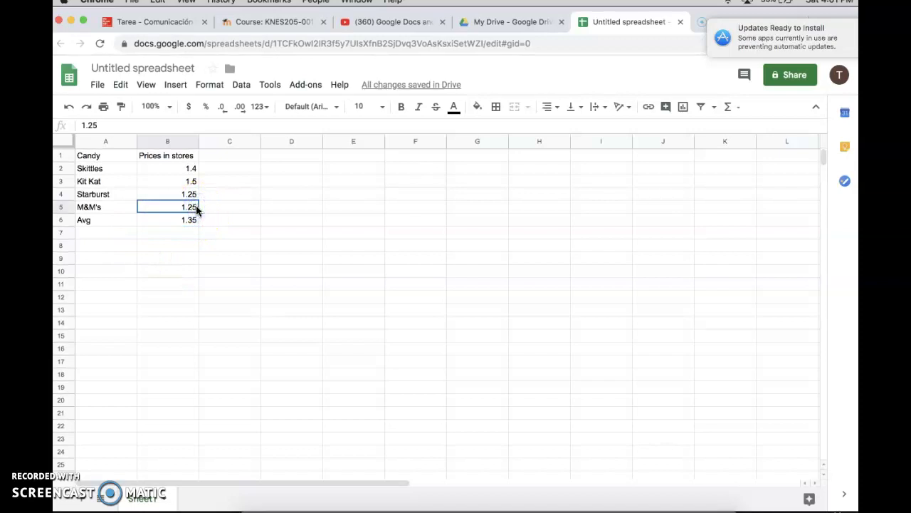
# Step: Replace the M&M's price in B5 with 1.75 so the Avg row shows 1.475
pyautogui.press('BackSpace')
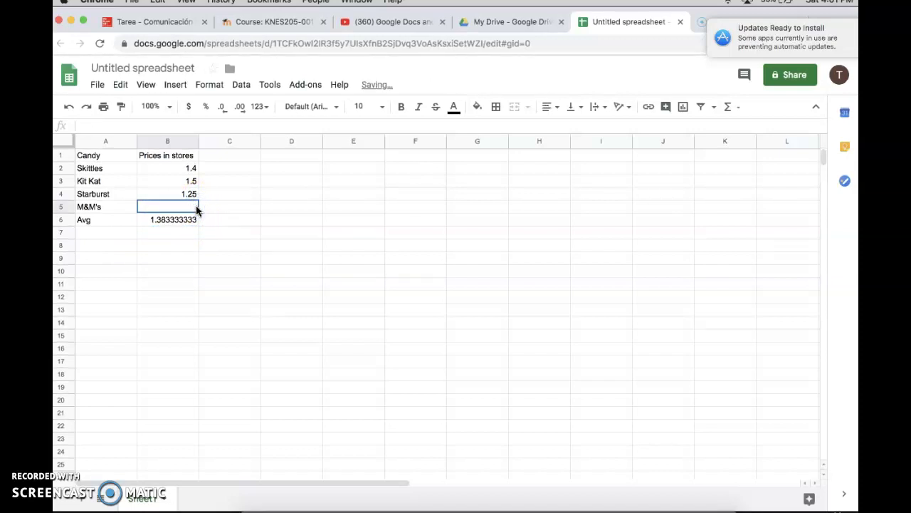
pyautogui.write('1.75')
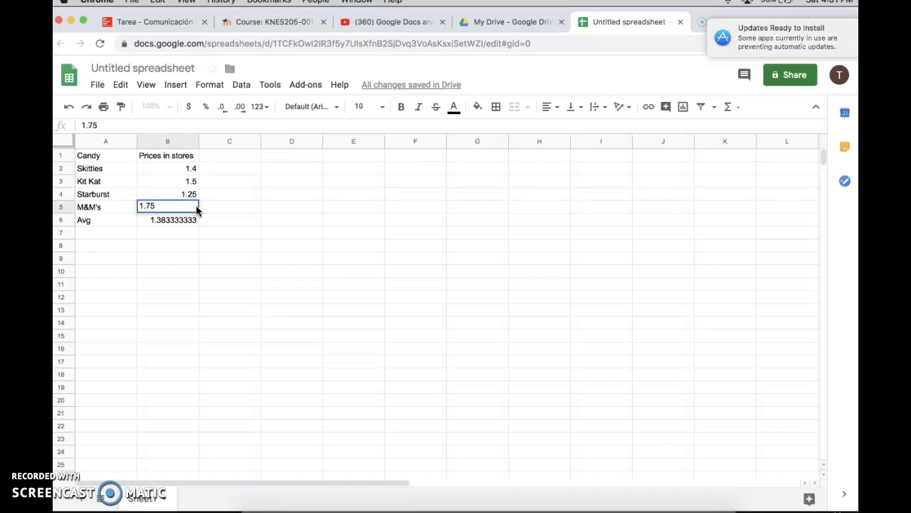
pyautogui.press('Return')
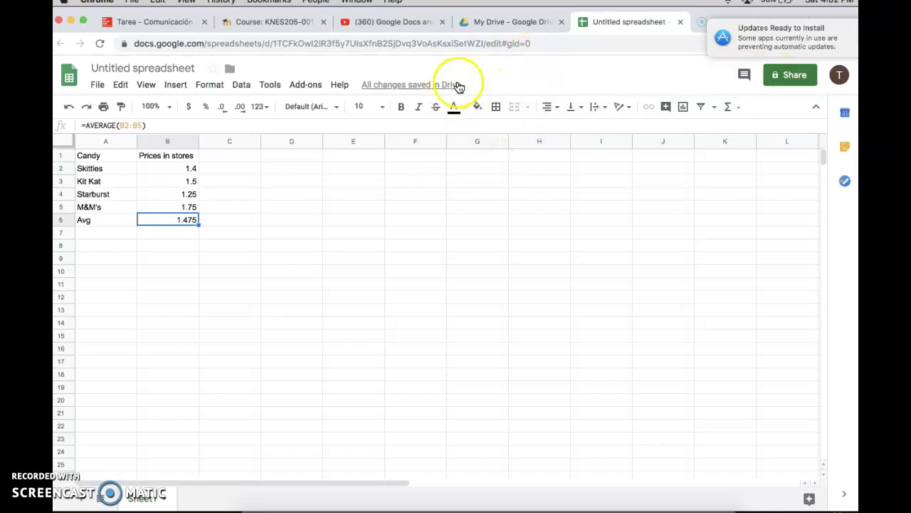
# Step: Browse the Tools, Data, Format, Insert, View, Edit and File menus, pointing out Share
pyautogui.click(275, 85)
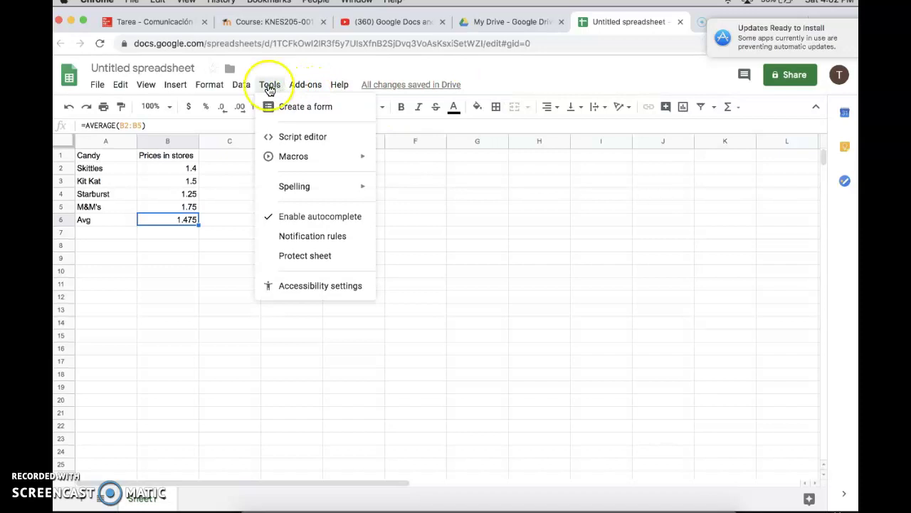
pyautogui.click(241, 85)
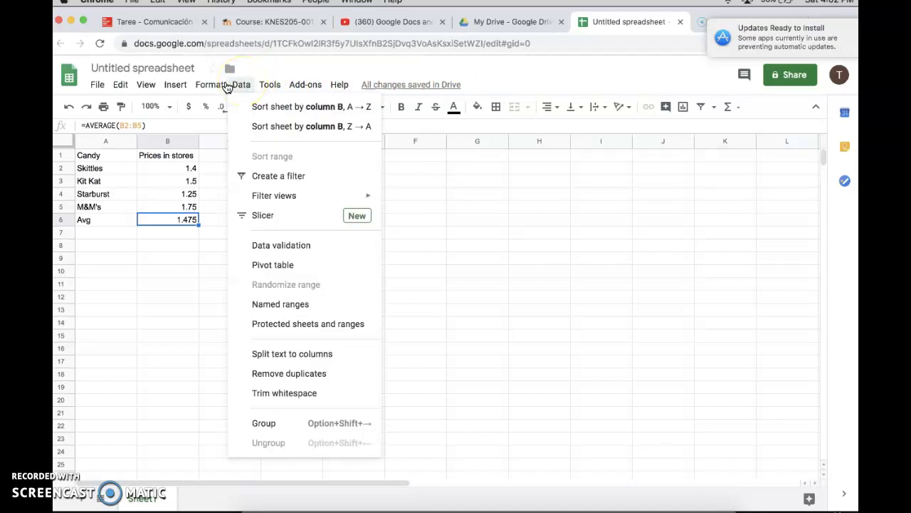
pyautogui.click(212, 86)
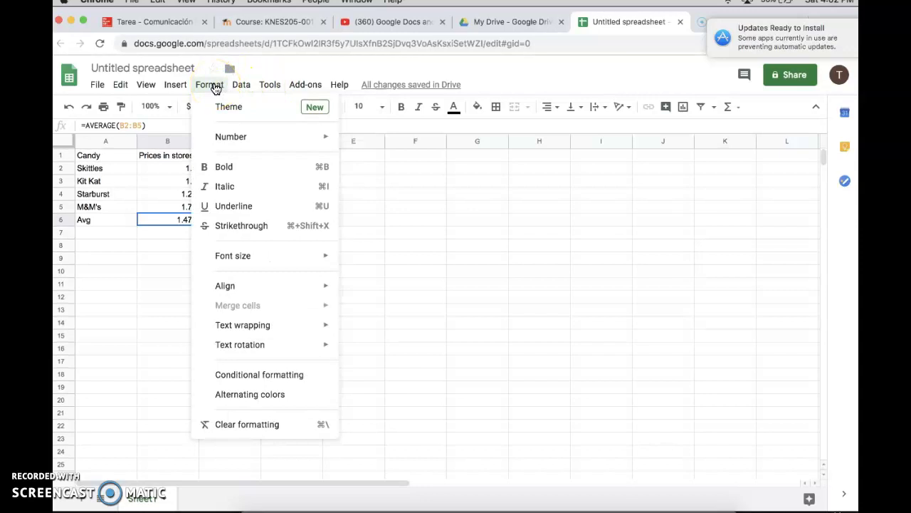
pyautogui.click(180, 86)
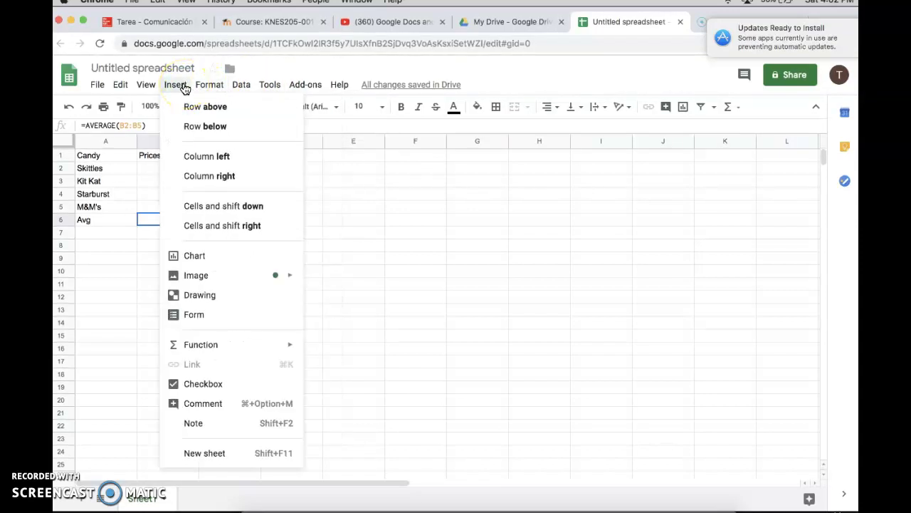
pyautogui.click(147, 86)
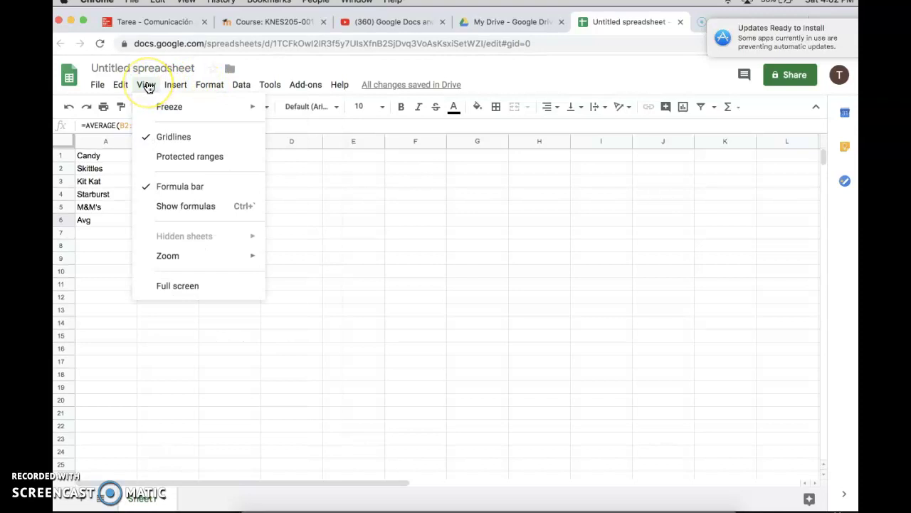
pyautogui.click(122, 85)
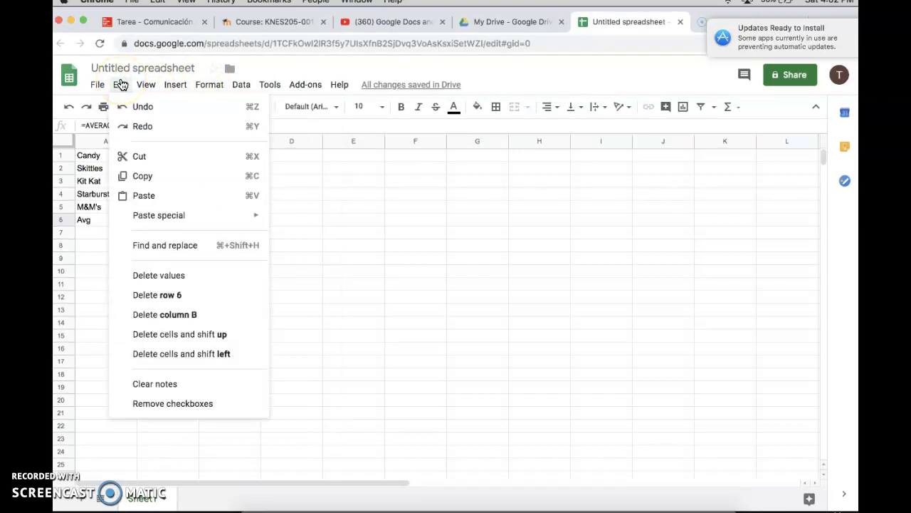
pyautogui.click(104, 87)
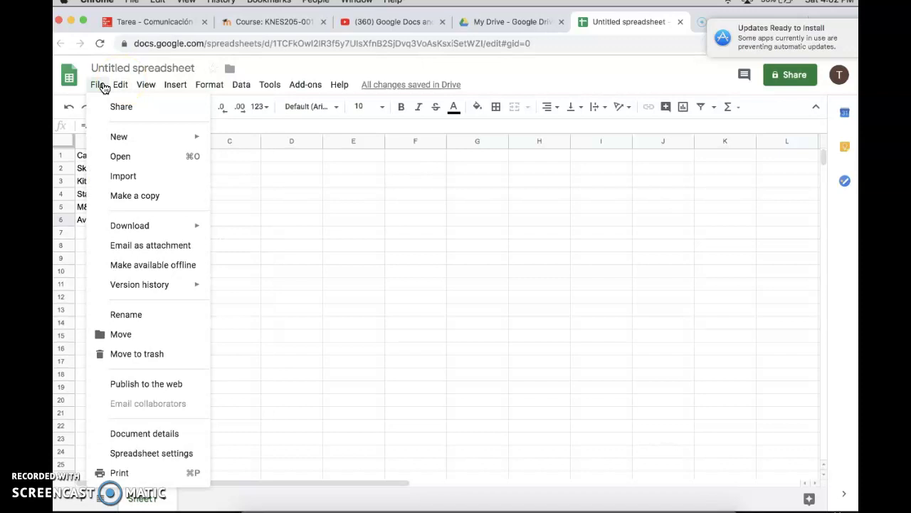
pyautogui.click(123, 109)
pyautogui.click(120, 85)
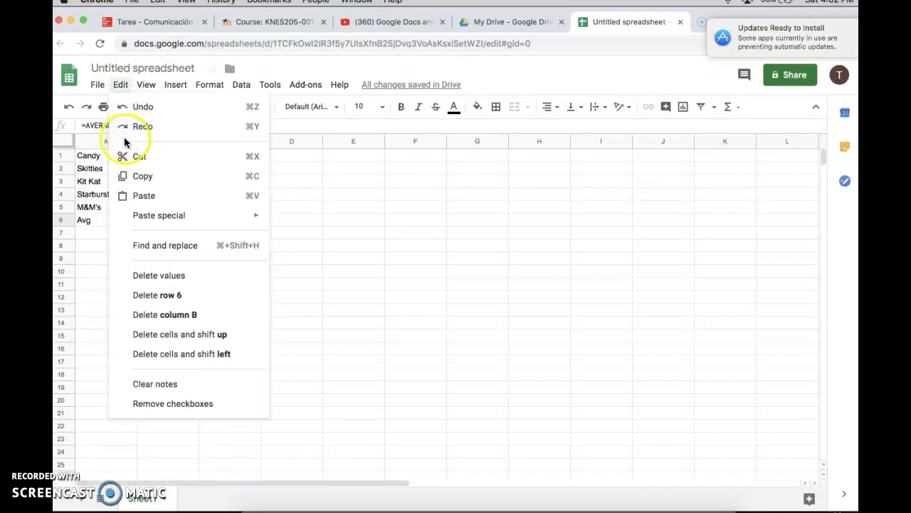
pyautogui.click(100, 85)
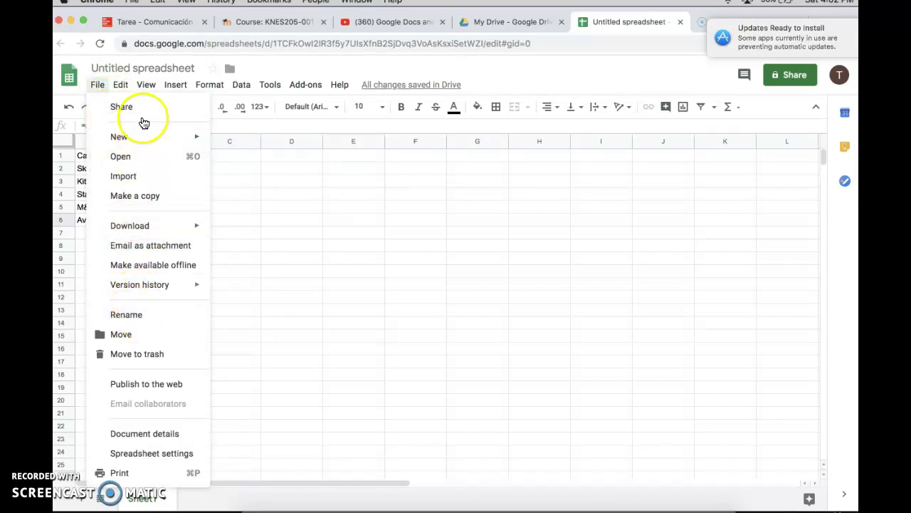
# Step: Rename the spreadsheet to 'Candy Prices in Stores'
pyautogui.moveTo(146, 85)
pyautogui.click(148, 69)
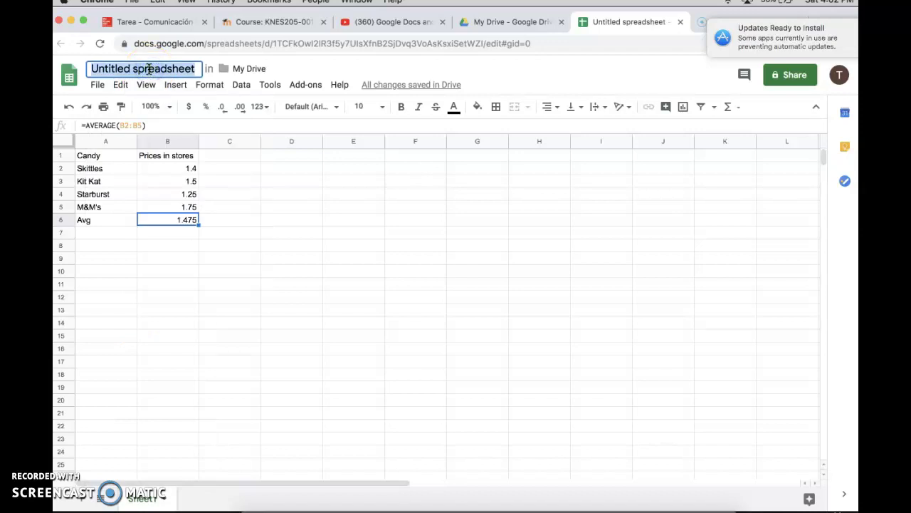
pyautogui.write('Candy P')
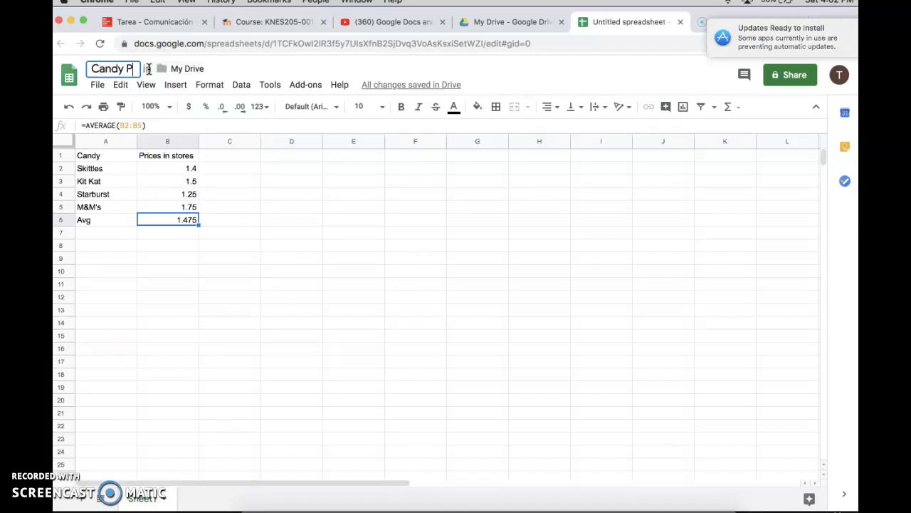
pyautogui.write('rices in')
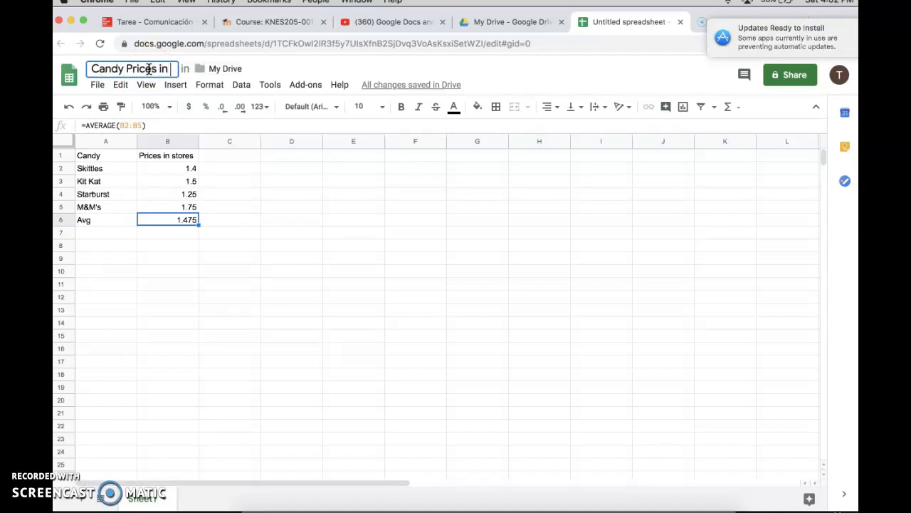
pyautogui.write(' Stores')
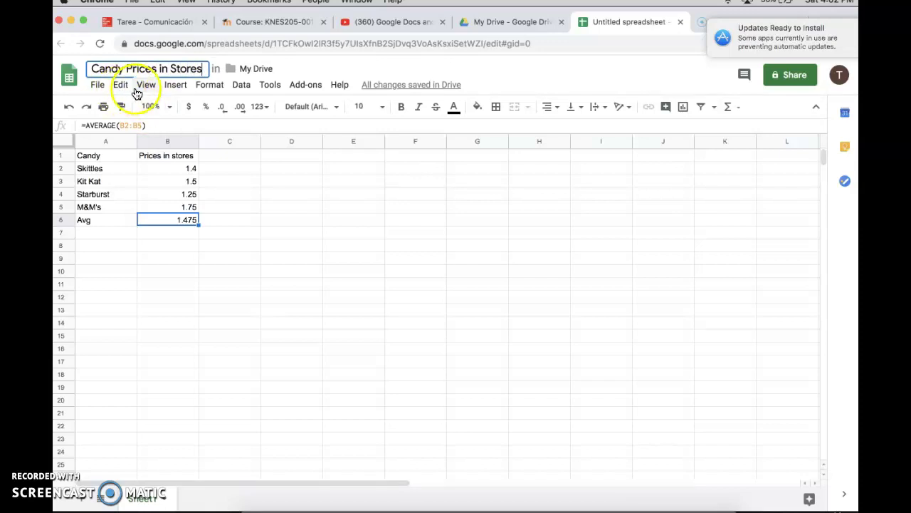
pyautogui.click(228, 193)
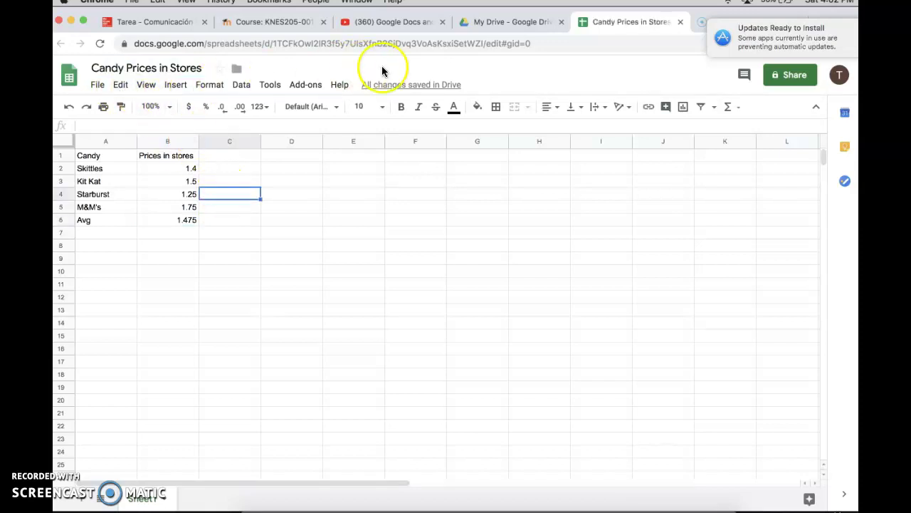
# Step: Look over the File and Help menus, then close the spreadsheet tab
pyautogui.click(99, 85)
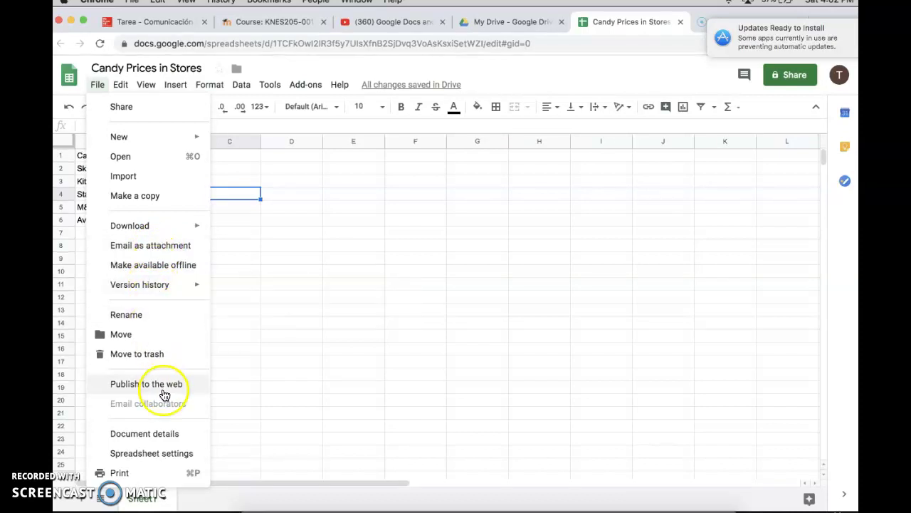
pyautogui.moveTo(340, 86)
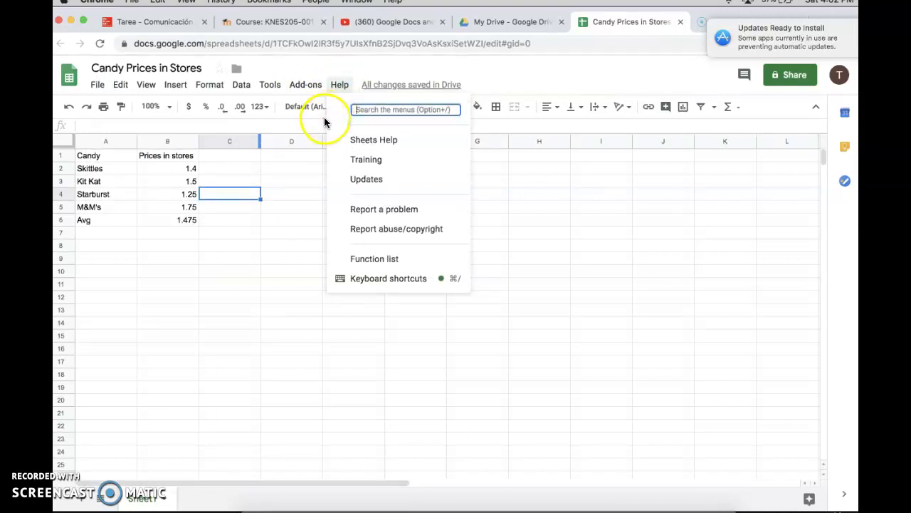
pyautogui.click(379, 347)
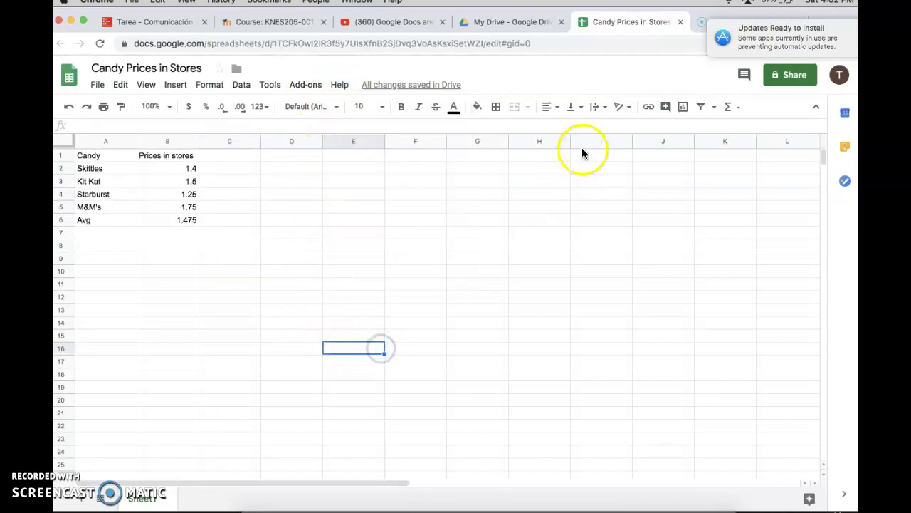
pyautogui.click(682, 23)
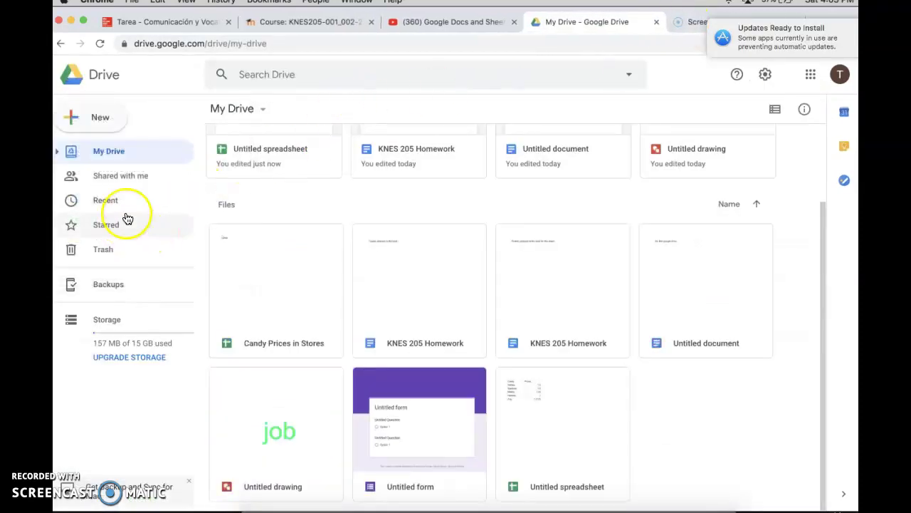
# Step: Start a blank Google Slides presentation from Drive's New menu
pyautogui.click(109, 120)
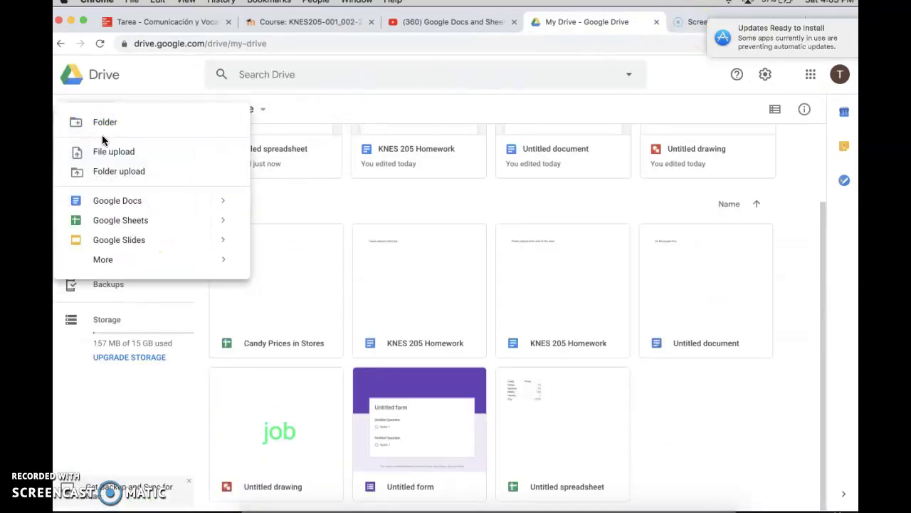
pyautogui.click(121, 215)
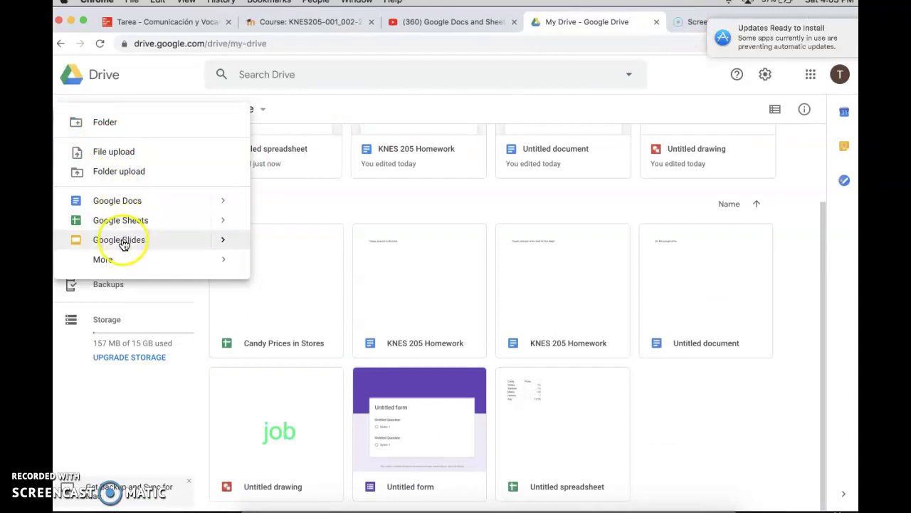
pyautogui.click(122, 240)
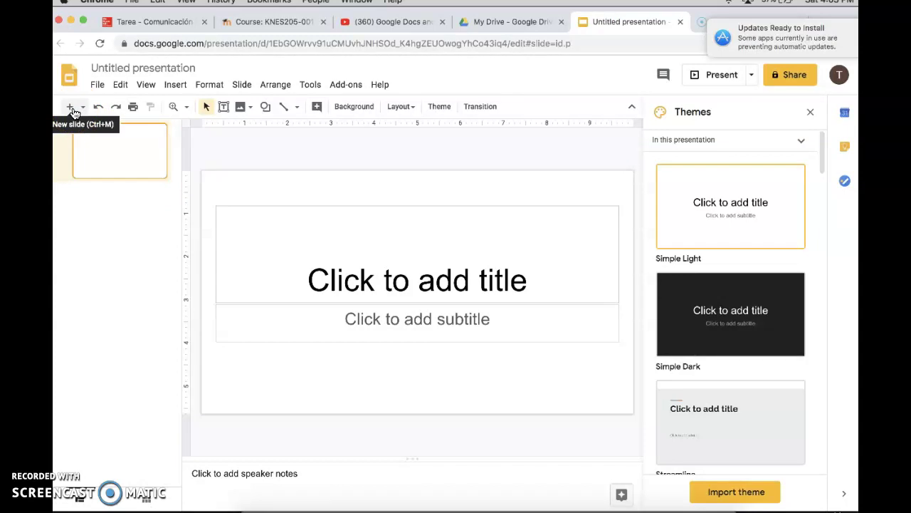
# Step: Add two new slides, then title the first slide 'Big Event'
pyautogui.click(71, 107)
pyautogui.click(70, 107)
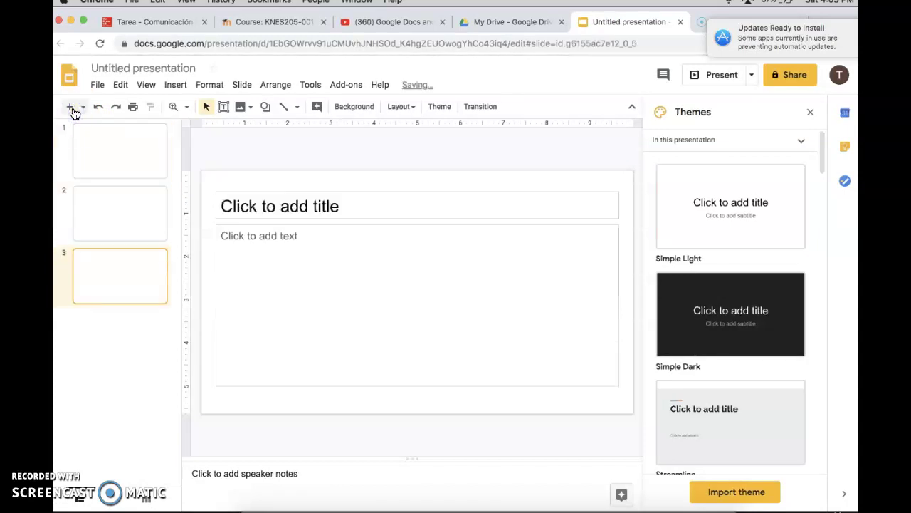
pyautogui.click(111, 148)
pyautogui.click(351, 280)
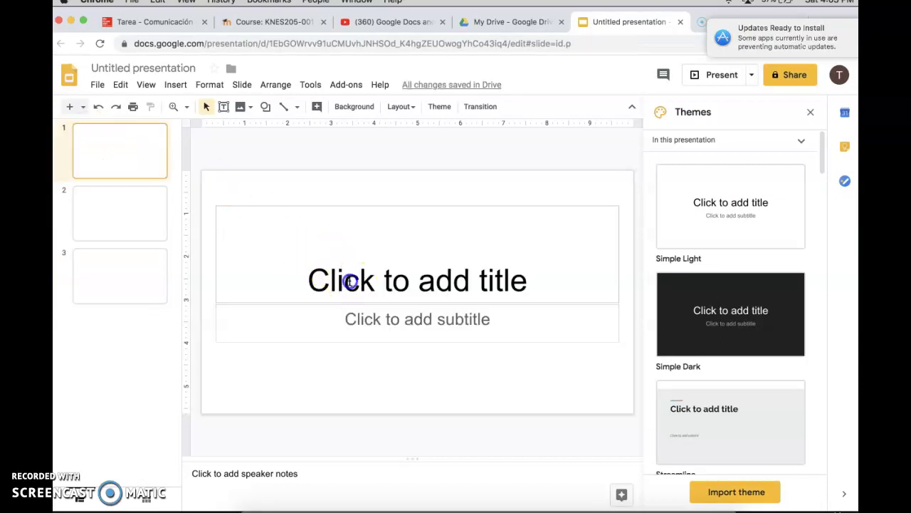
pyautogui.write('Big ')
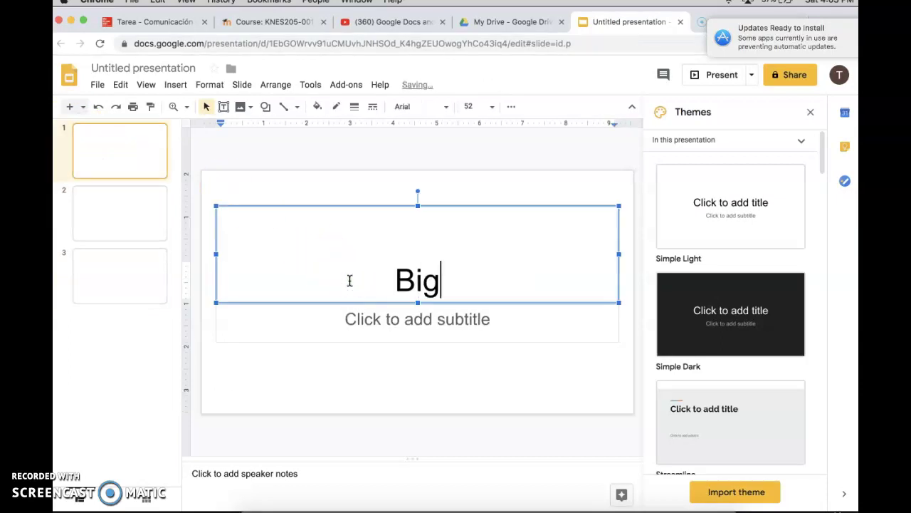
pyautogui.write('Event')
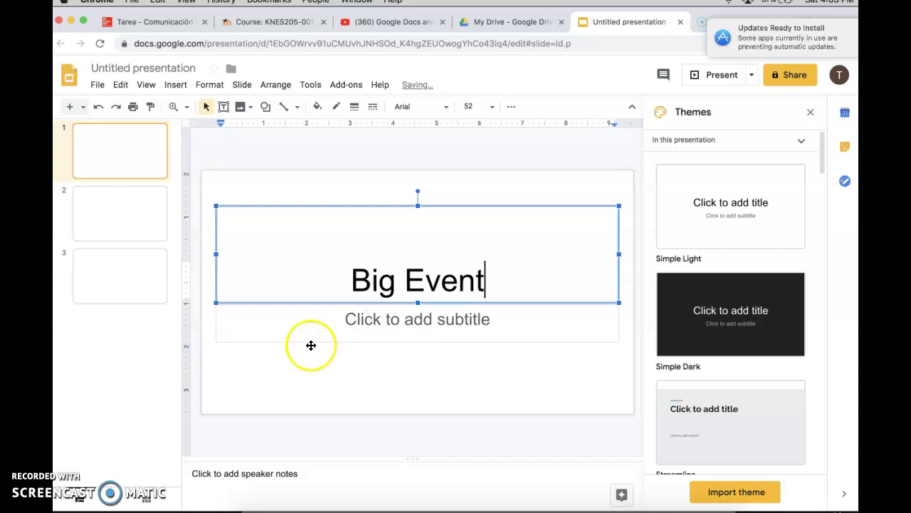
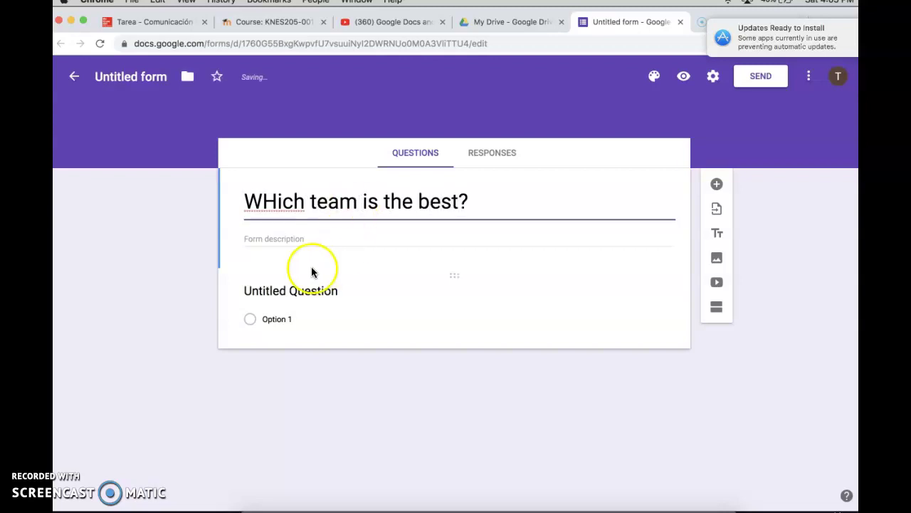
# Step: Correct the form title to 'Which team is the best?' and rename Option 1 to Saints
pyautogui.press('BackSpace')
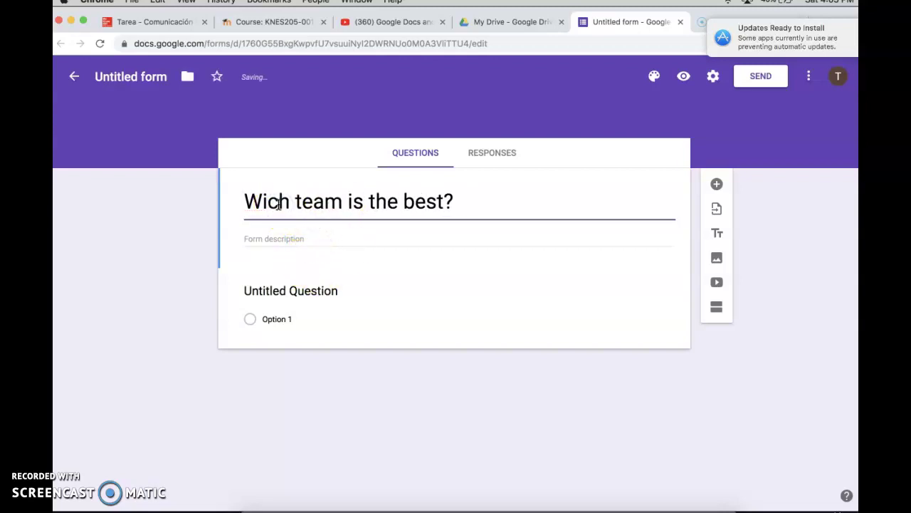
pyautogui.write('h')
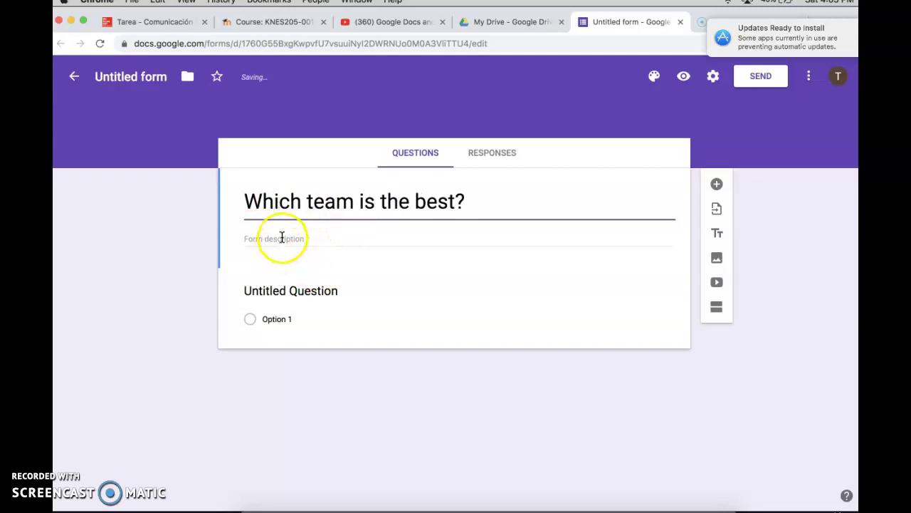
pyautogui.click(253, 318)
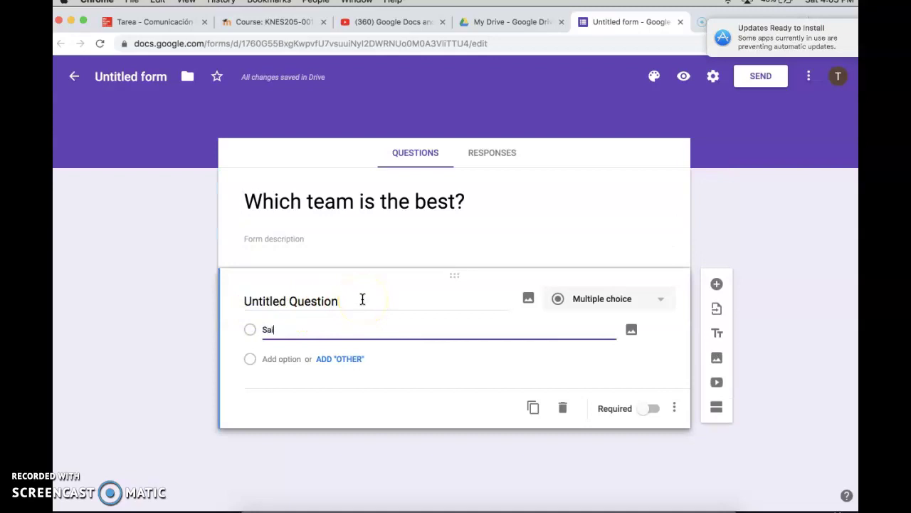
pyautogui.click(595, 331)
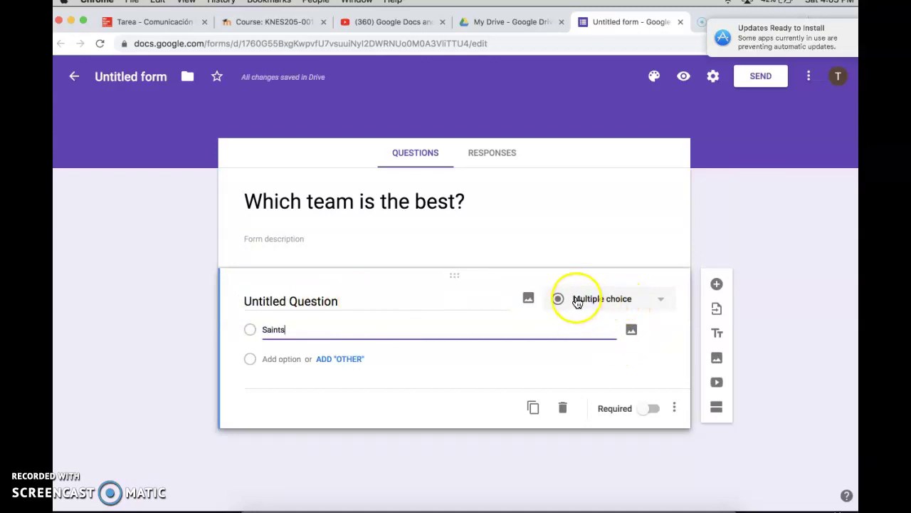
pyautogui.click(619, 300)
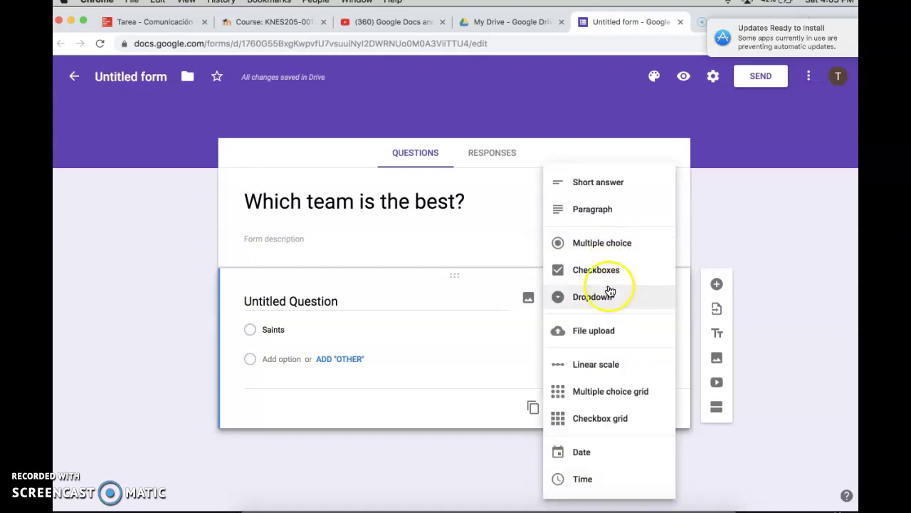
pyautogui.click(496, 248)
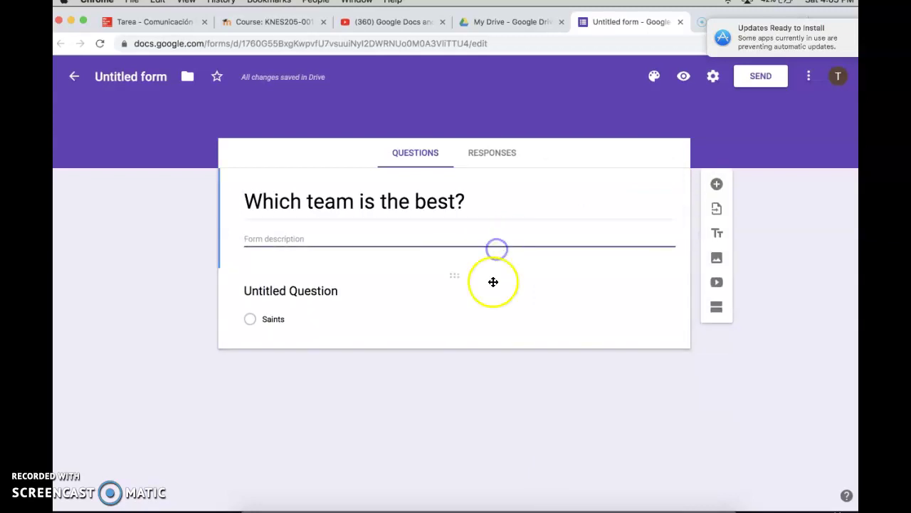
pyautogui.click(330, 292)
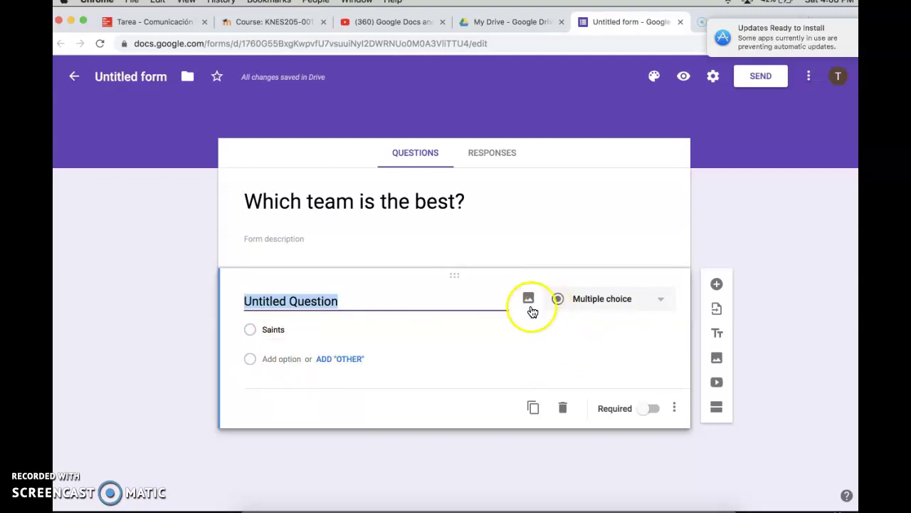
# Step: Duplicate the question, then add a description line to the first question from its menu
pyautogui.click(536, 409)
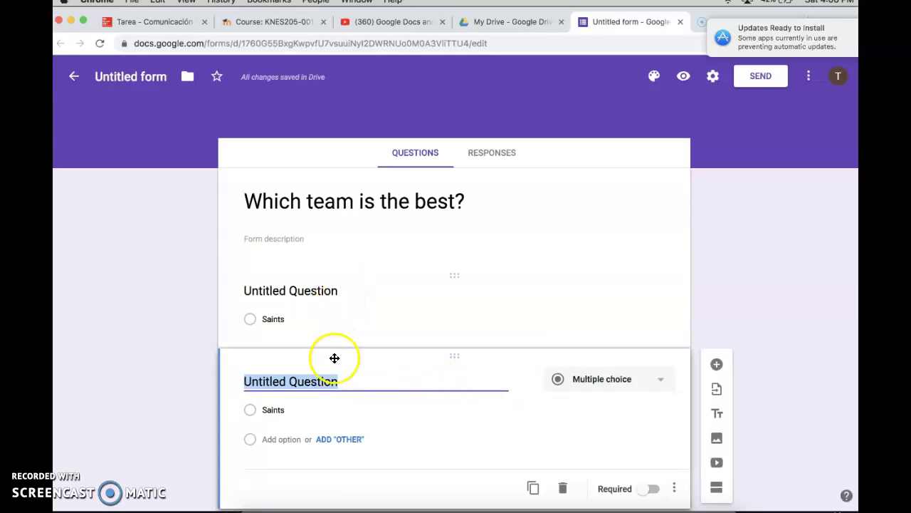
pyautogui.scroll(-2, 426, 423)
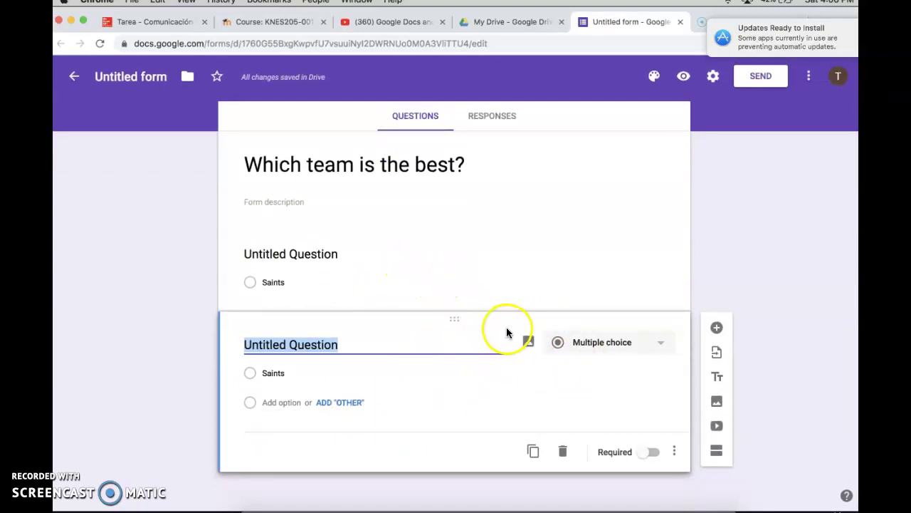
pyautogui.click(365, 265)
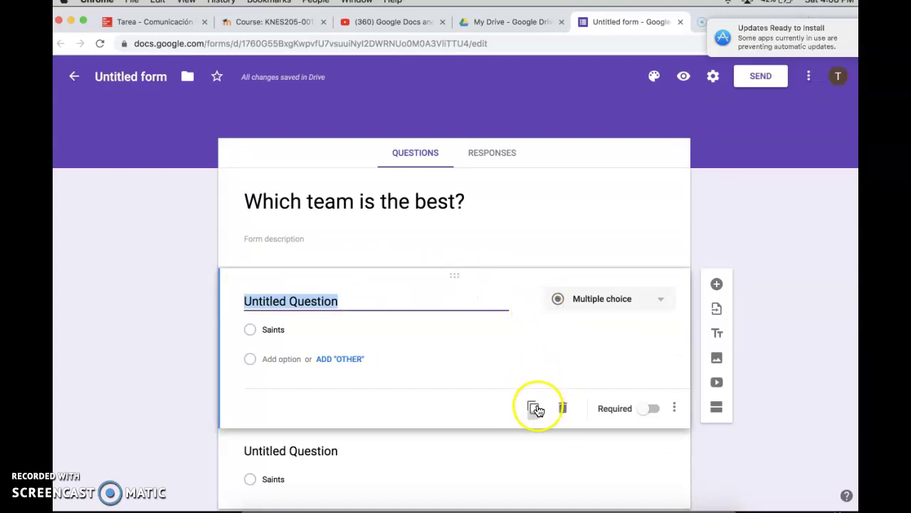
pyautogui.click(675, 403)
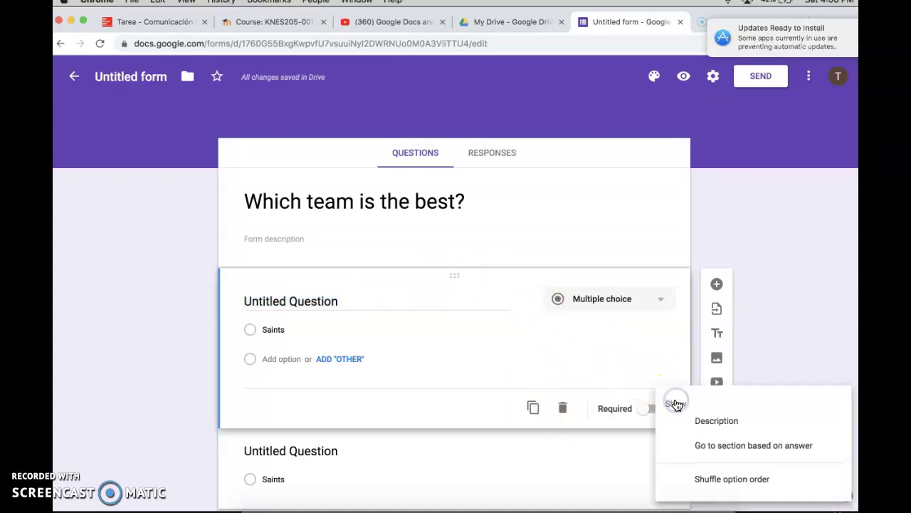
pyautogui.click(712, 429)
# Step: Add Texans, Falcons and Bucs as further options after Saints in the first question
pyautogui.click(234, 331)
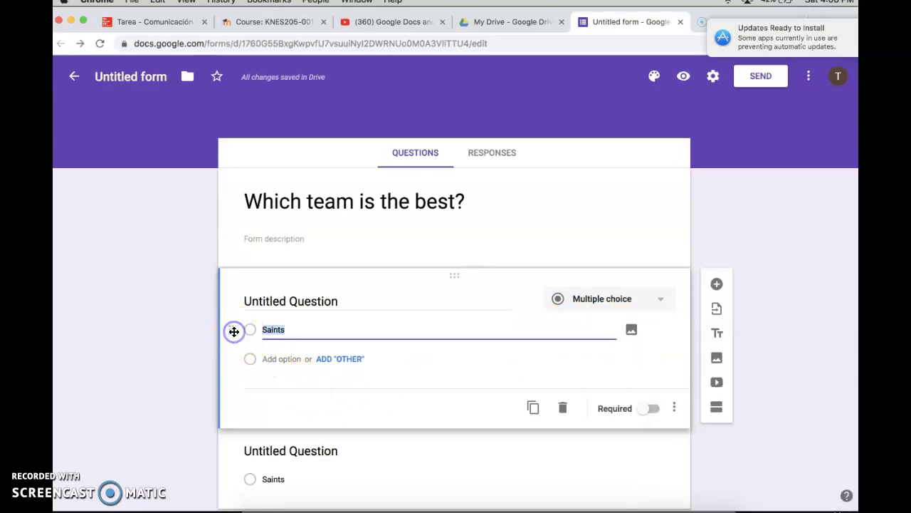
pyautogui.click(272, 358)
pyautogui.click(281, 388)
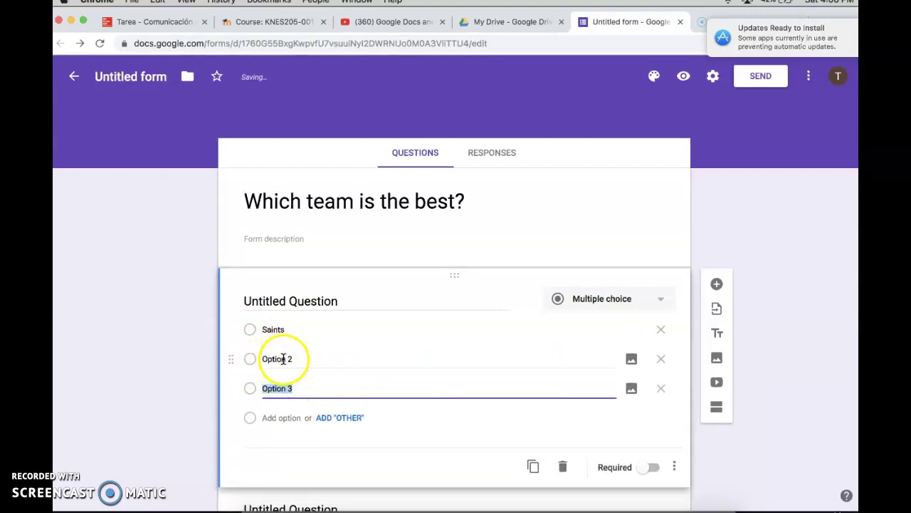
pyautogui.click(283, 359)
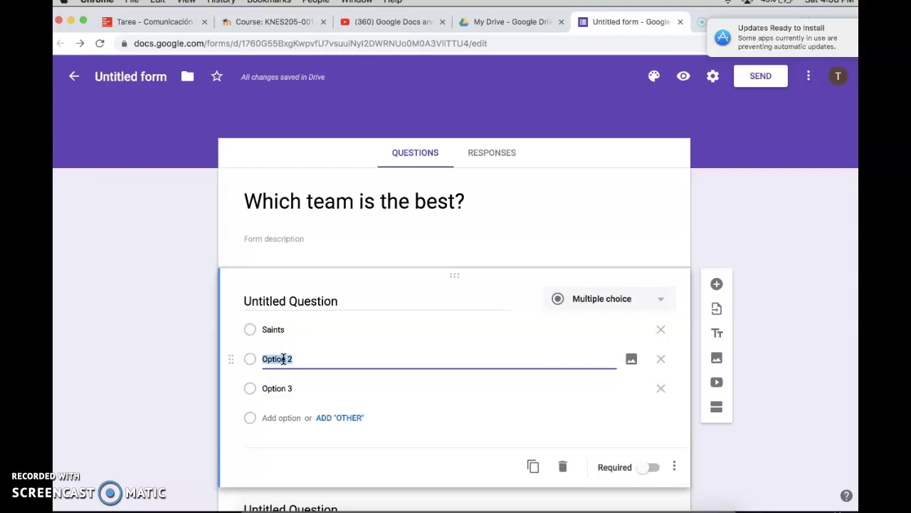
pyautogui.write('Texans')
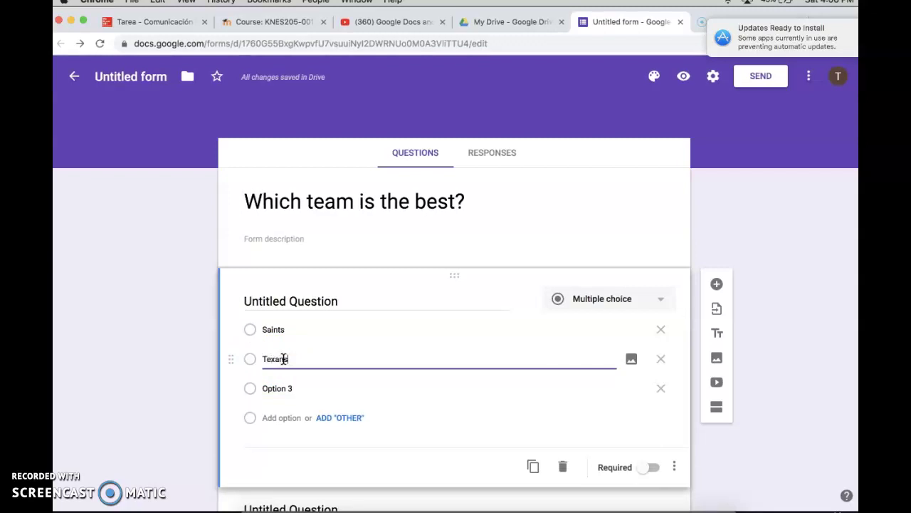
pyautogui.click(276, 389)
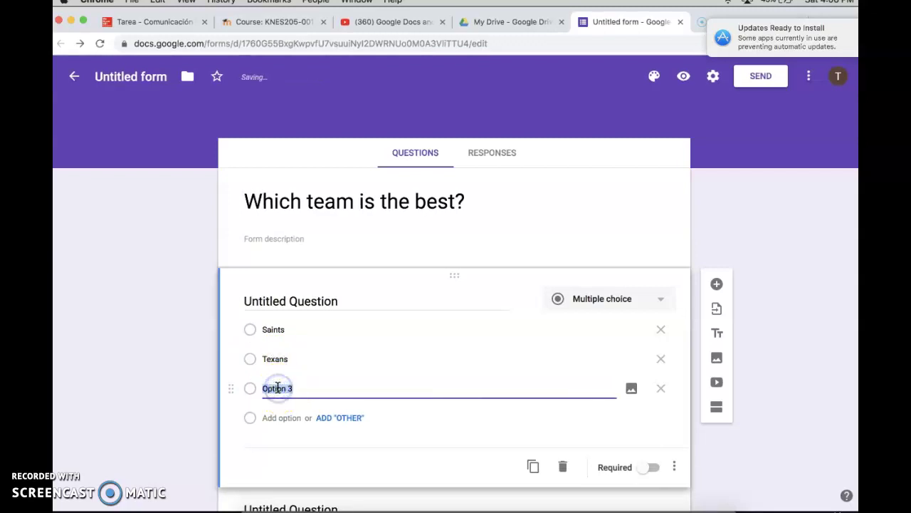
pyautogui.click(276, 418)
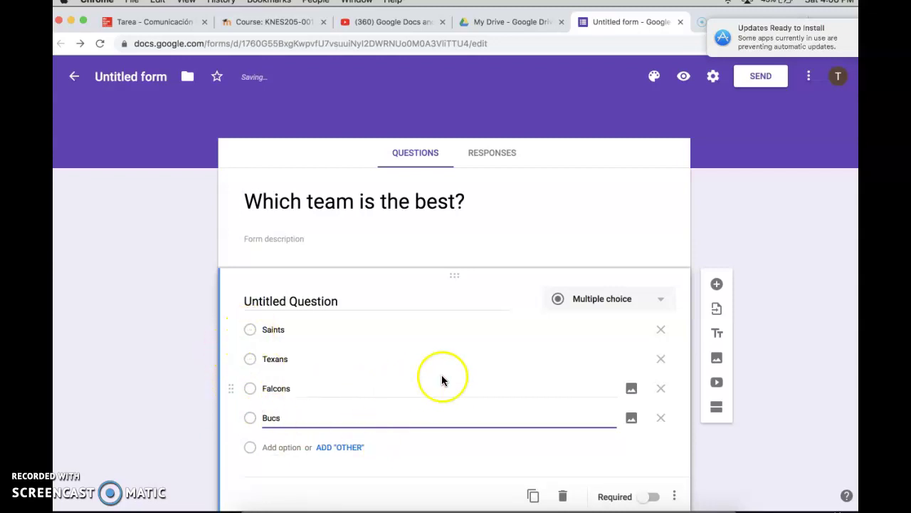
pyautogui.scroll(-3, 441, 375)
pyautogui.scroll(3, 393, 420)
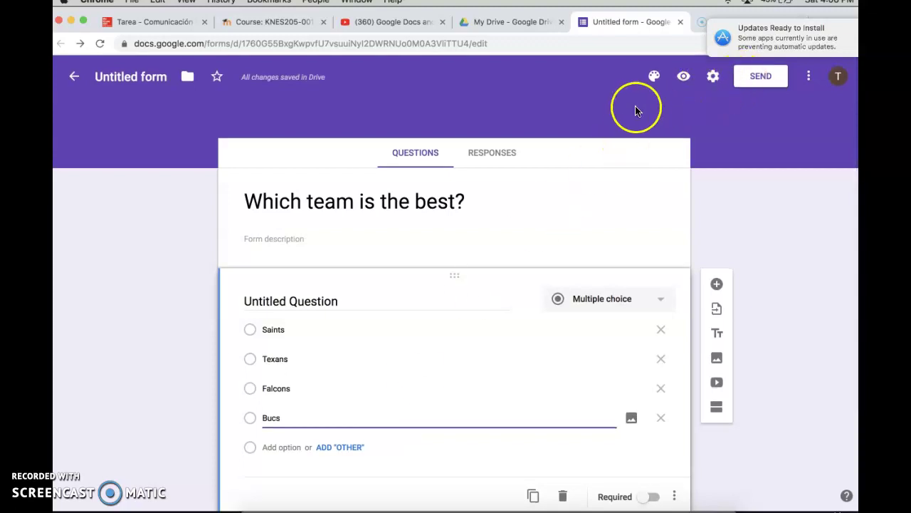
pyautogui.click(749, 84)
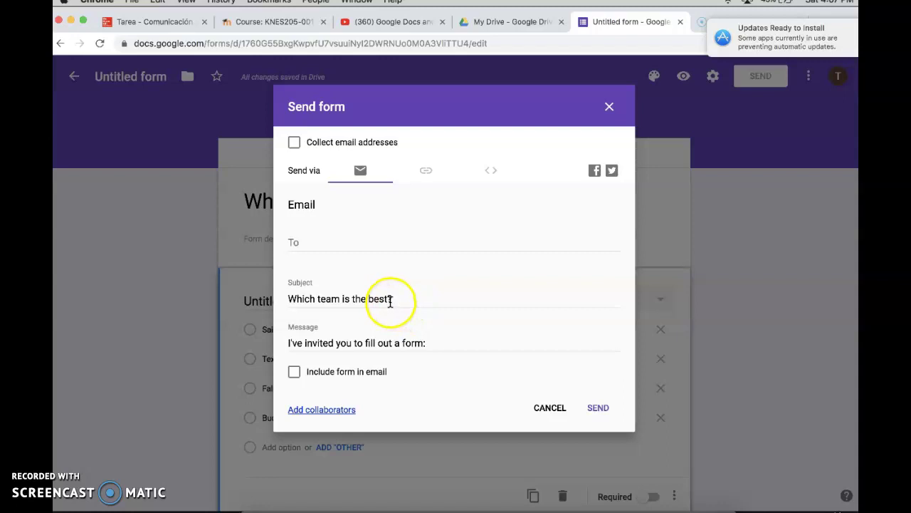
# Step: E-mail the form to the recipient picked from the address suggestion
pyautogui.scroll(-1, 363, 344)
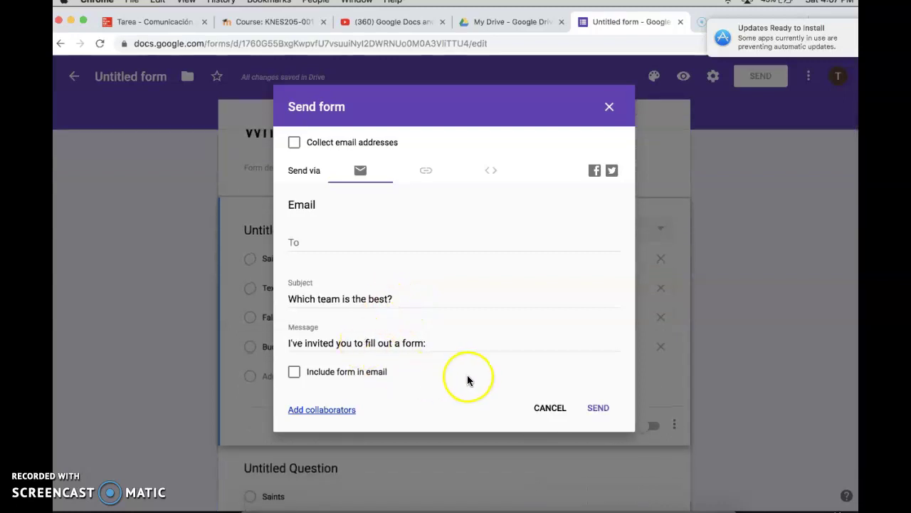
pyautogui.scroll(1, 550, 268)
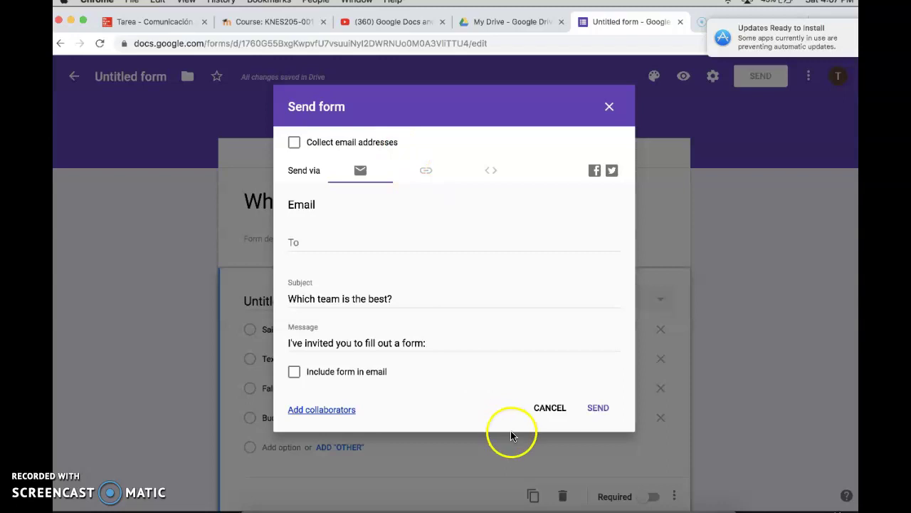
pyautogui.click(598, 408)
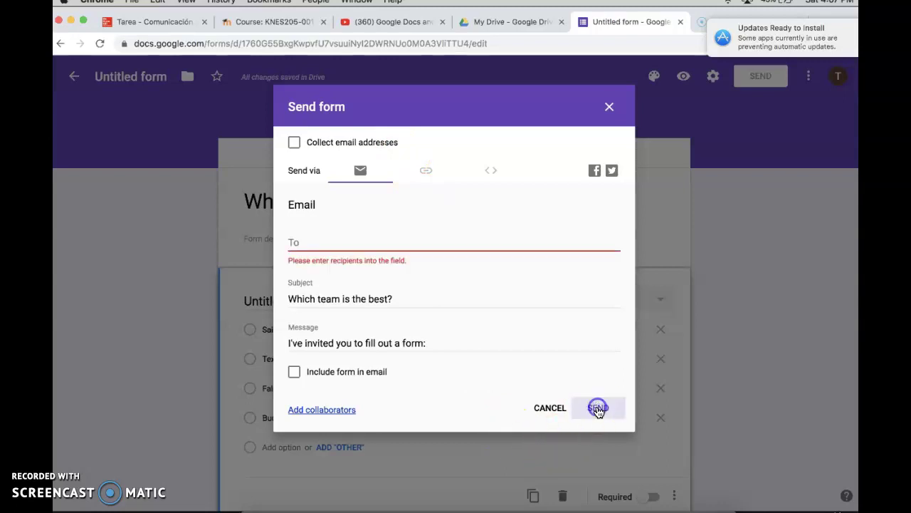
pyautogui.click(448, 238)
pyautogui.write('tywin')
pyautogui.press('BackSpace')
pyautogui.write('on15')
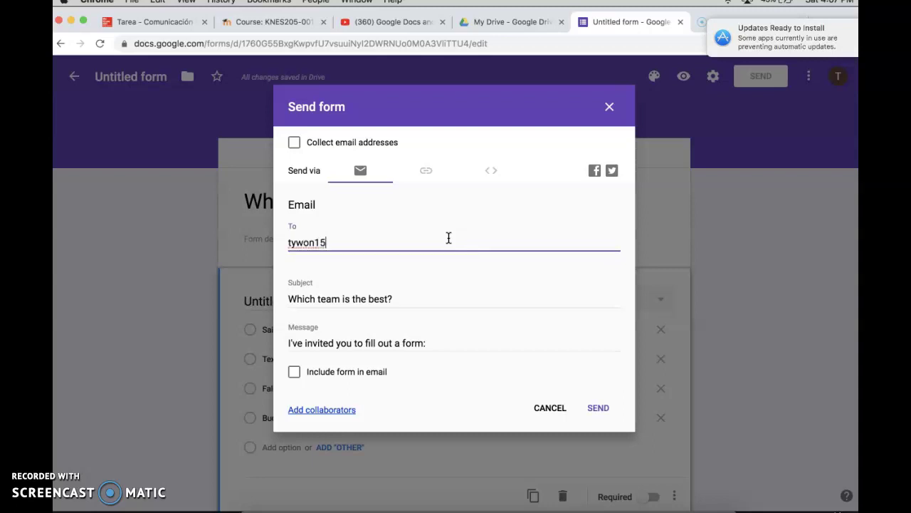
pyautogui.press('BackSpace')
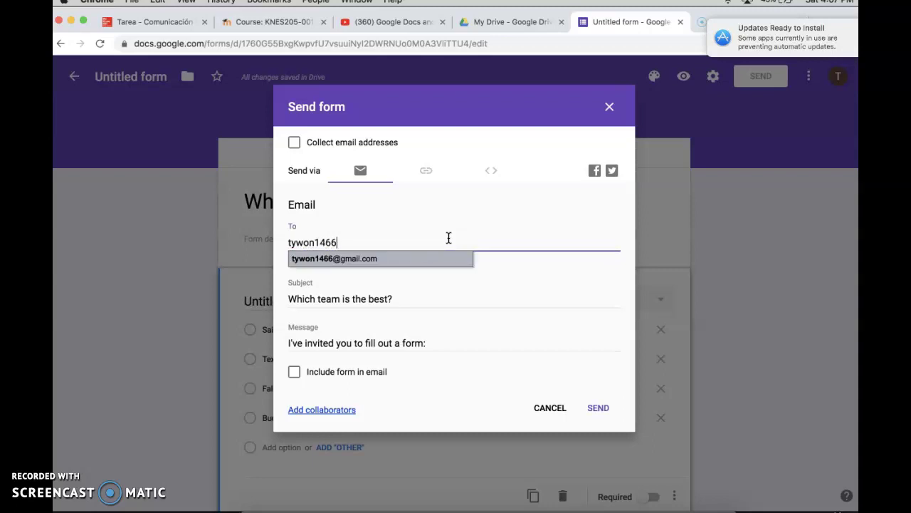
pyautogui.write('466')
pyautogui.click(451, 260)
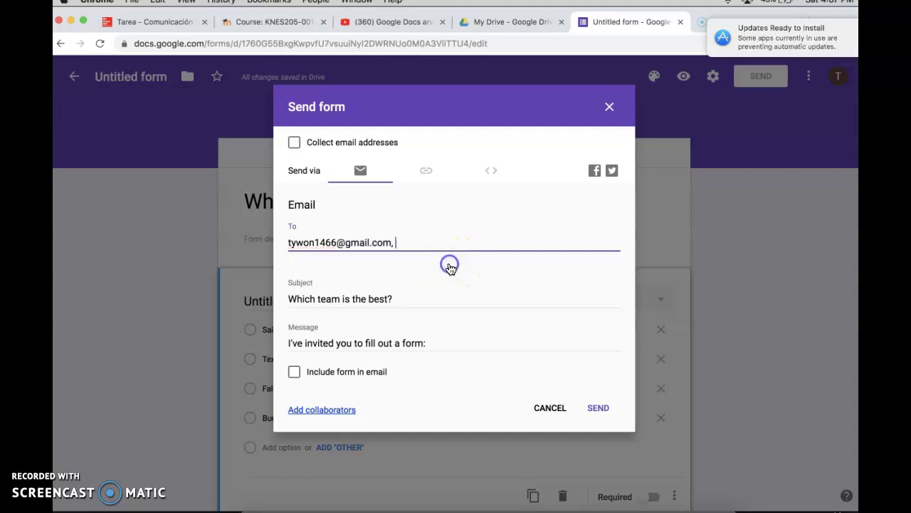
pyautogui.click(597, 407)
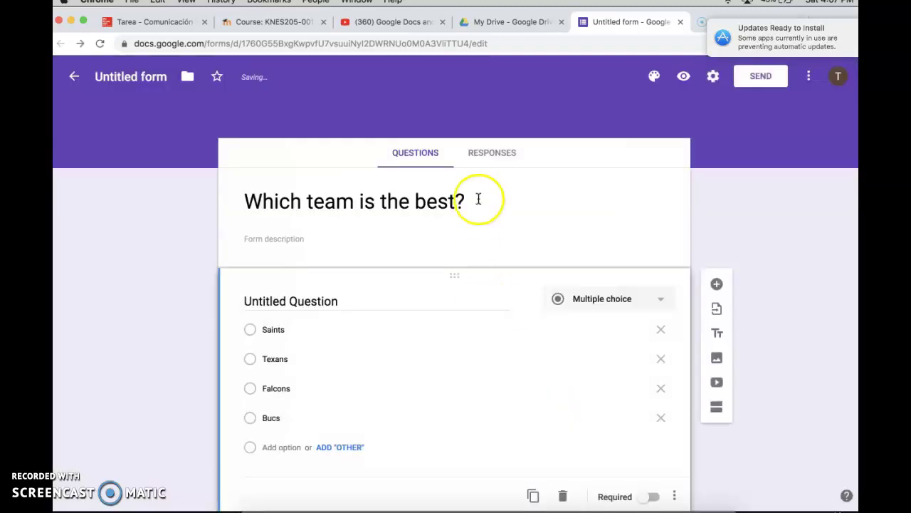
pyautogui.click(483, 158)
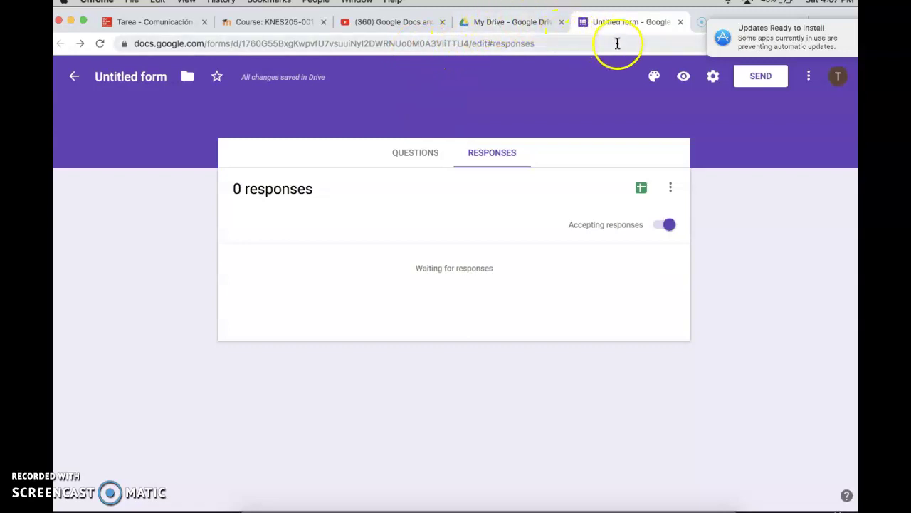
# Step: Close the form's browser tab to return to My Drive
pyautogui.click(679, 22)
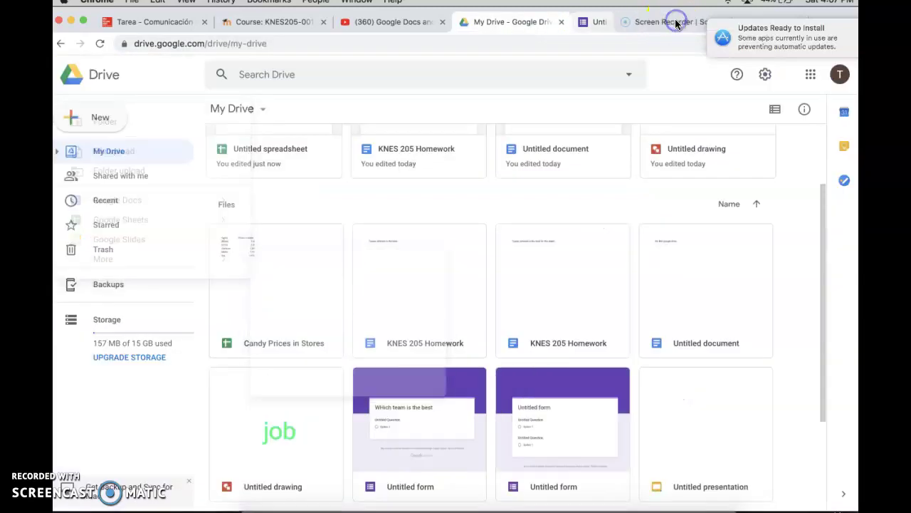
# Step: Create a new Google Drawing from Drive's New > More menu
pyautogui.click(120, 123)
pyautogui.moveTo(128, 259)
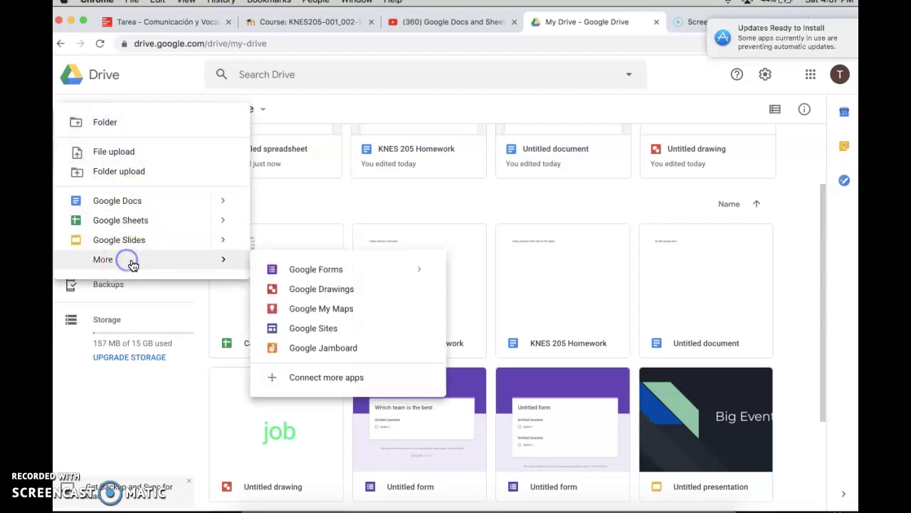
pyautogui.click(300, 292)
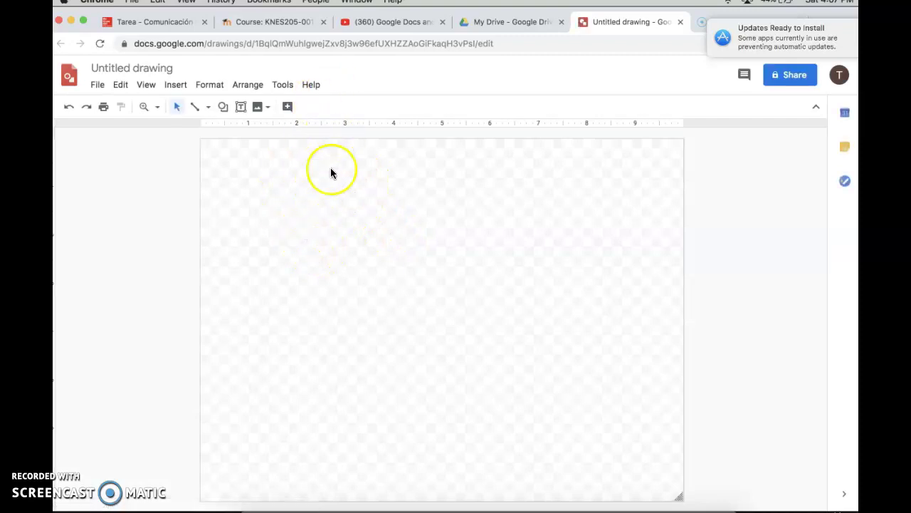
# Step: Add a 'Hey hello' text box near the canvas centre and narrow it to fit the text
pyautogui.click(242, 109)
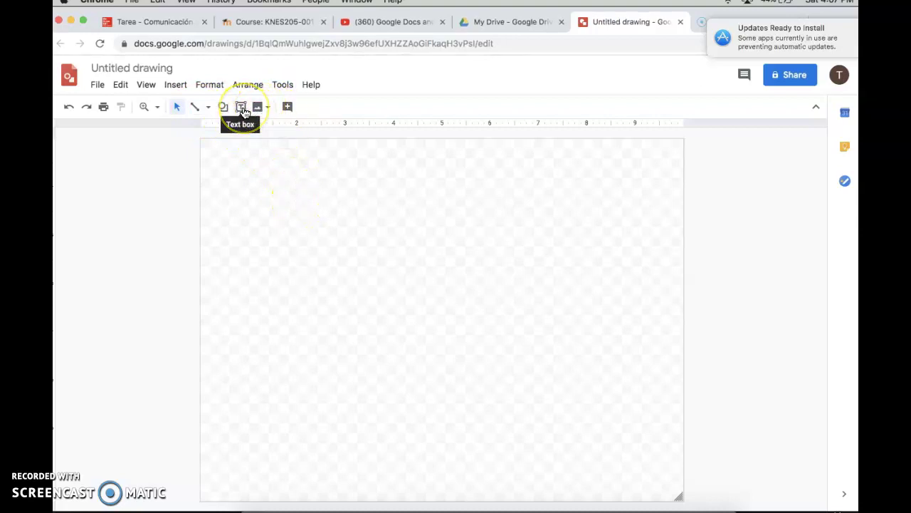
pyautogui.click(355, 267)
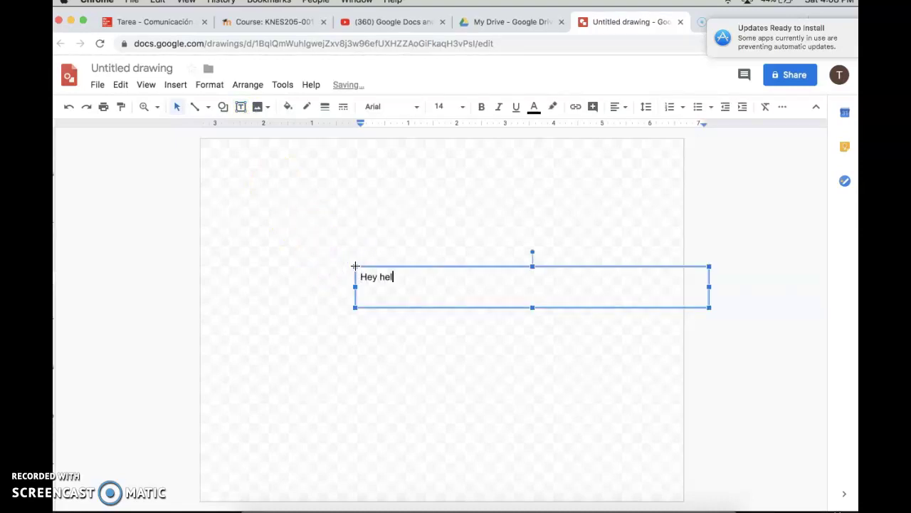
pyautogui.click(346, 359)
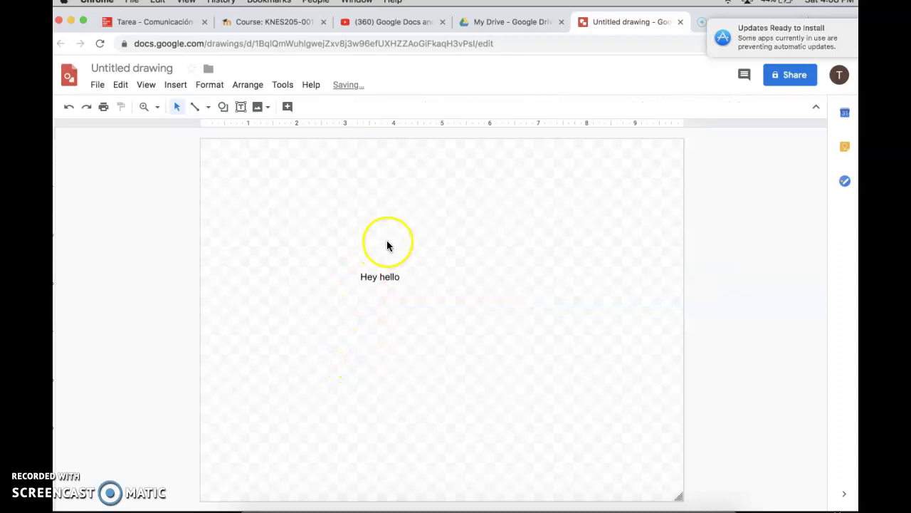
pyautogui.click(393, 280)
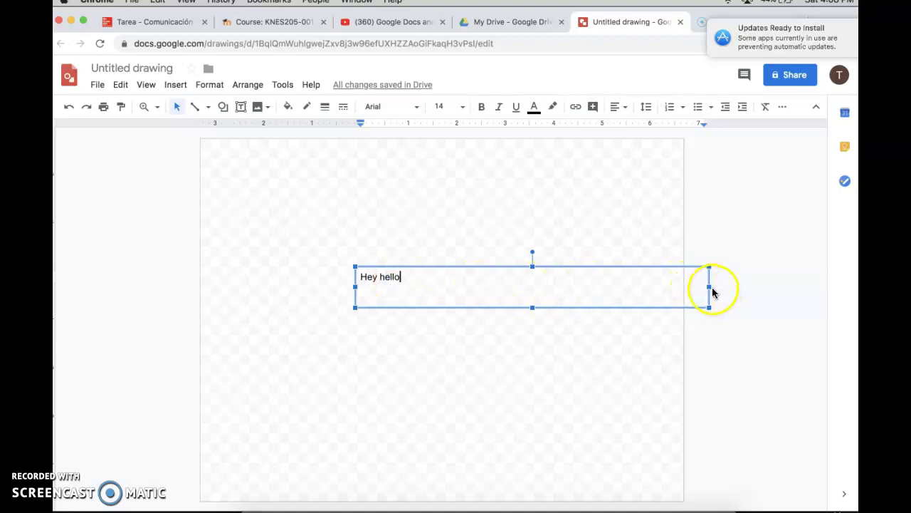
pyautogui.moveTo(712, 286); pyautogui.dragTo(578, 288)
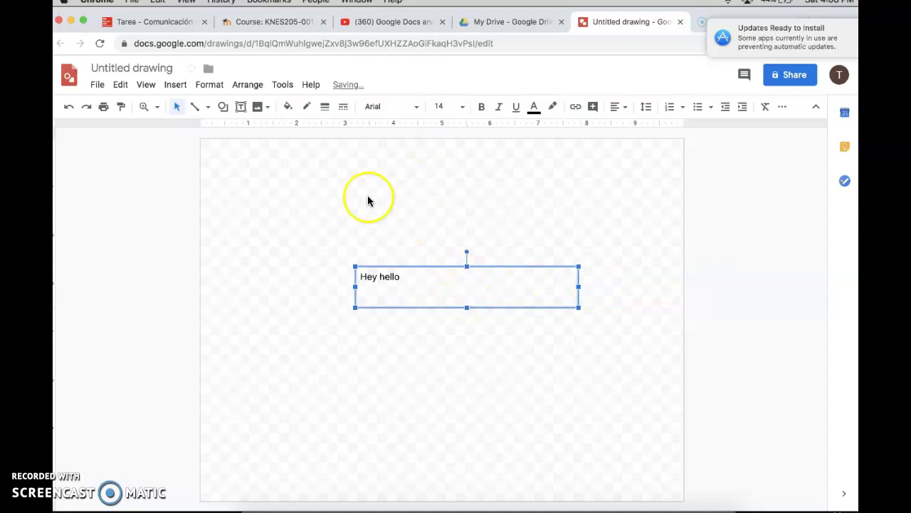
pyautogui.click(384, 235)
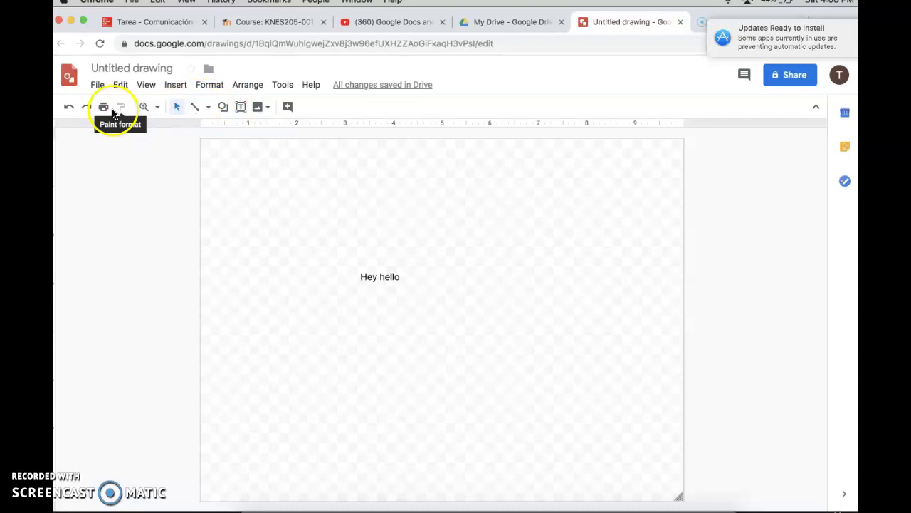
pyautogui.click(171, 87)
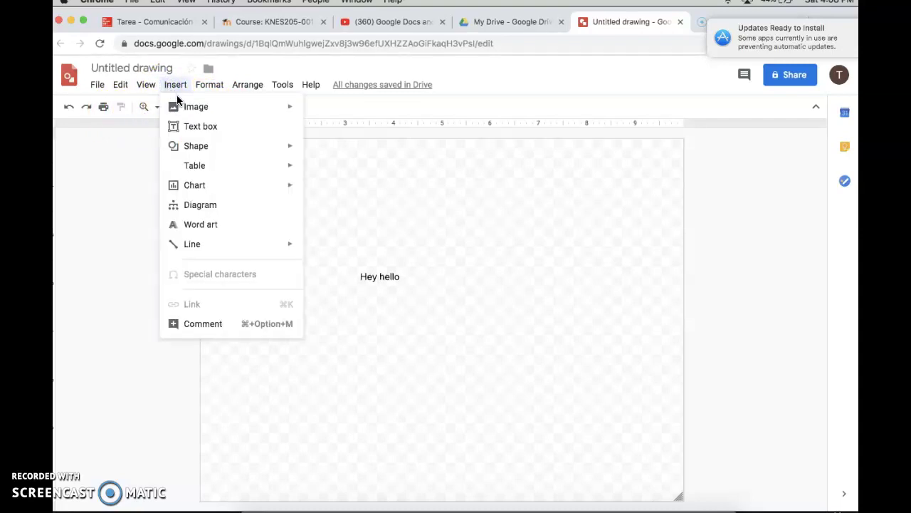
pyautogui.moveTo(195, 115)
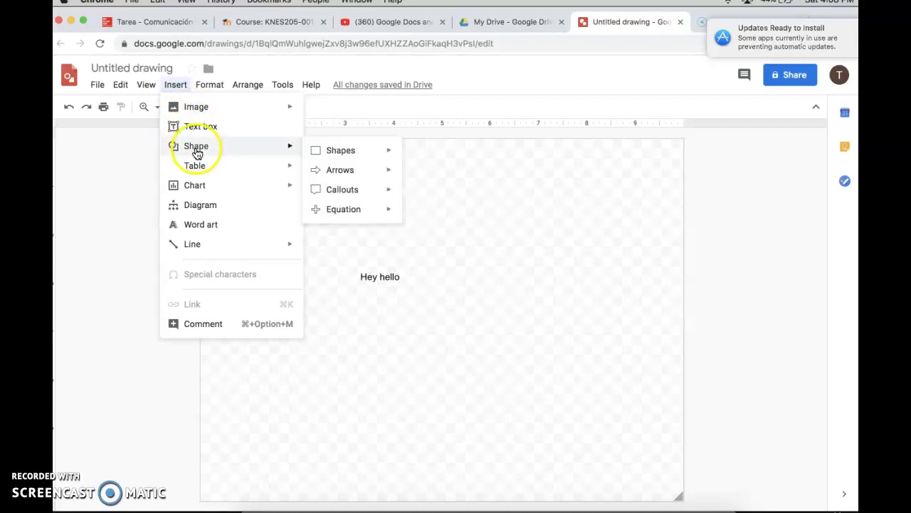
# Step: Insert word art reading 'Tywon' just below the Hey hello text
pyautogui.moveTo(198, 174)
pyautogui.moveTo(199, 190)
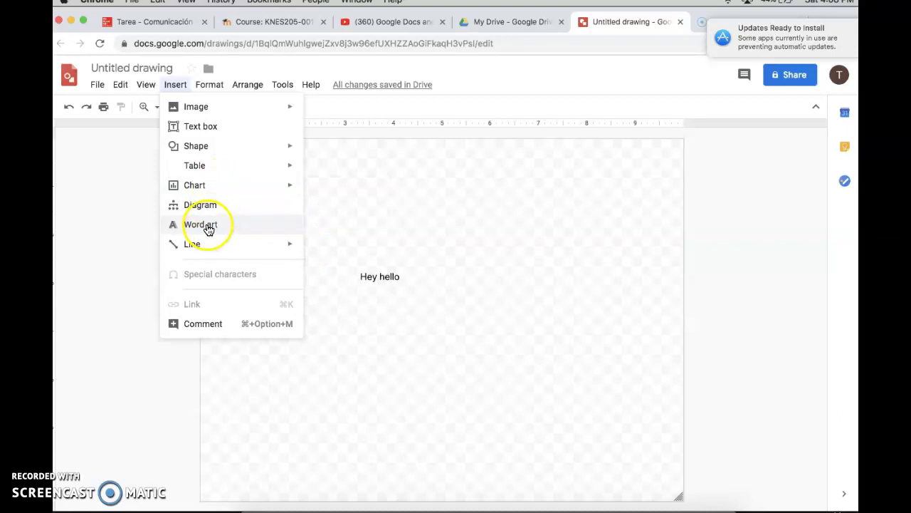
pyautogui.moveTo(206, 245)
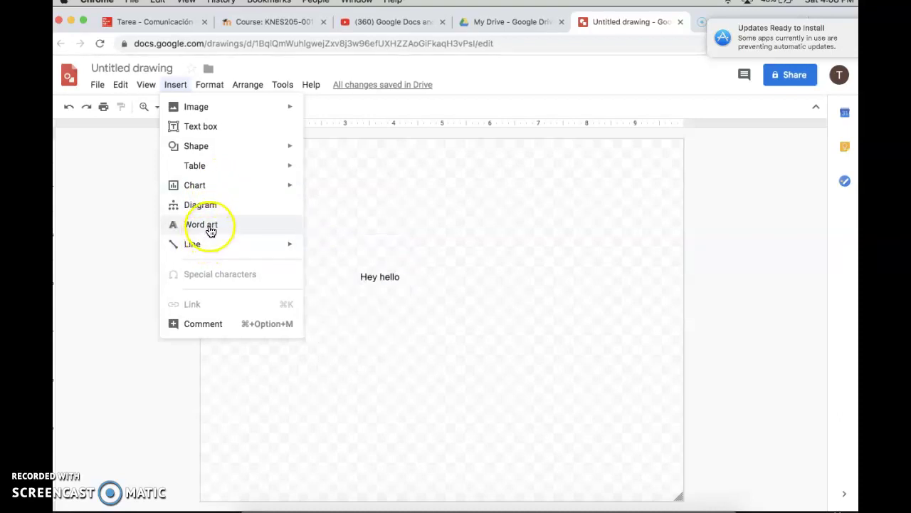
pyautogui.click(211, 227)
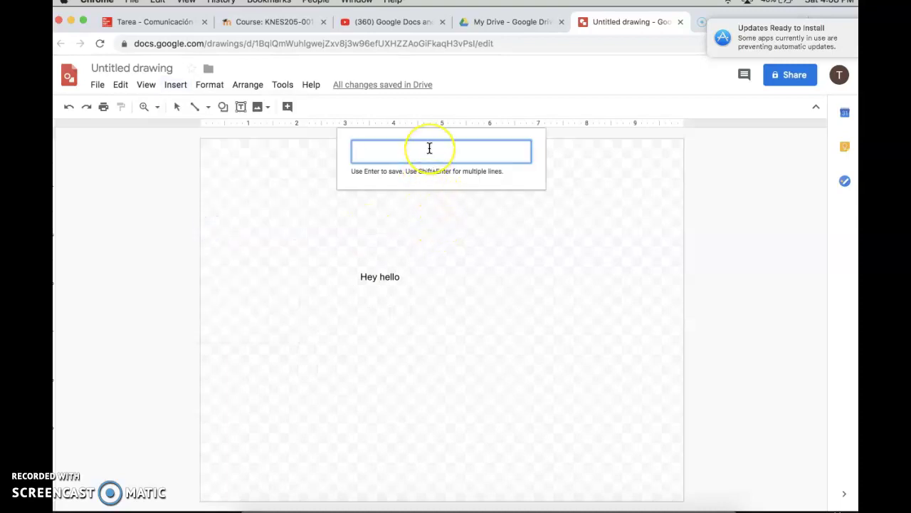
pyautogui.write('Tywon')
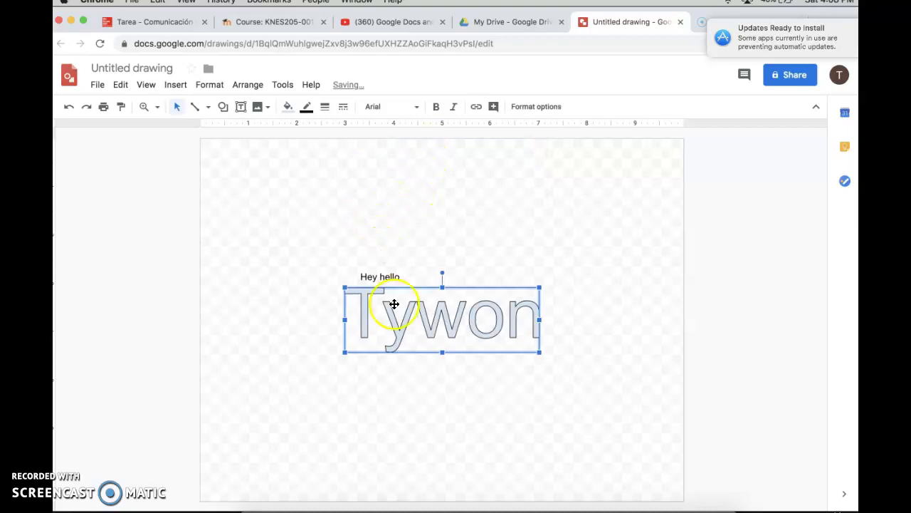
# Step: Paint-format the Tywon word art, then give it a light cyan outline and bright green fill
pyautogui.click(121, 106)
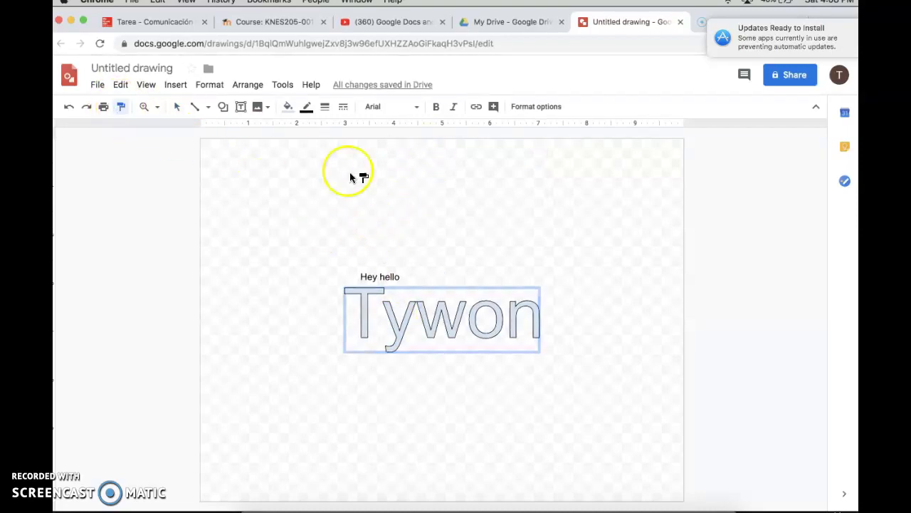
pyautogui.click(399, 321)
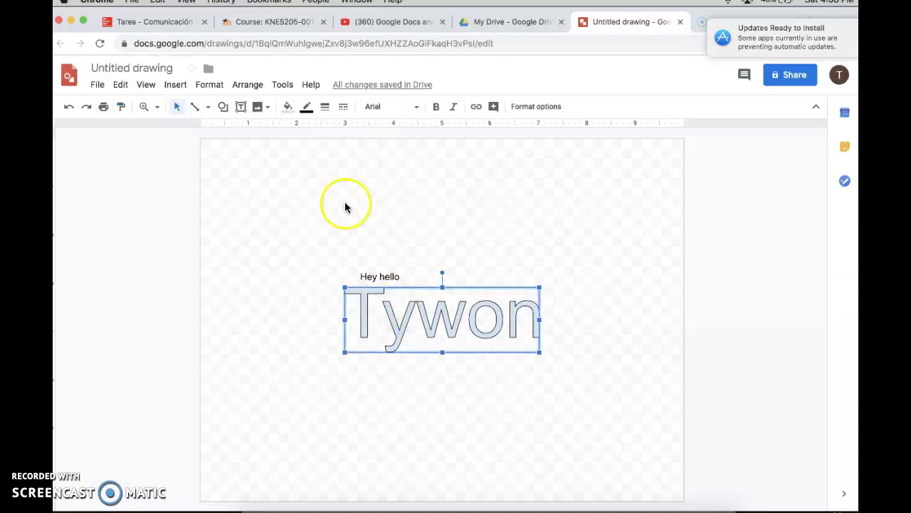
pyautogui.click(310, 108)
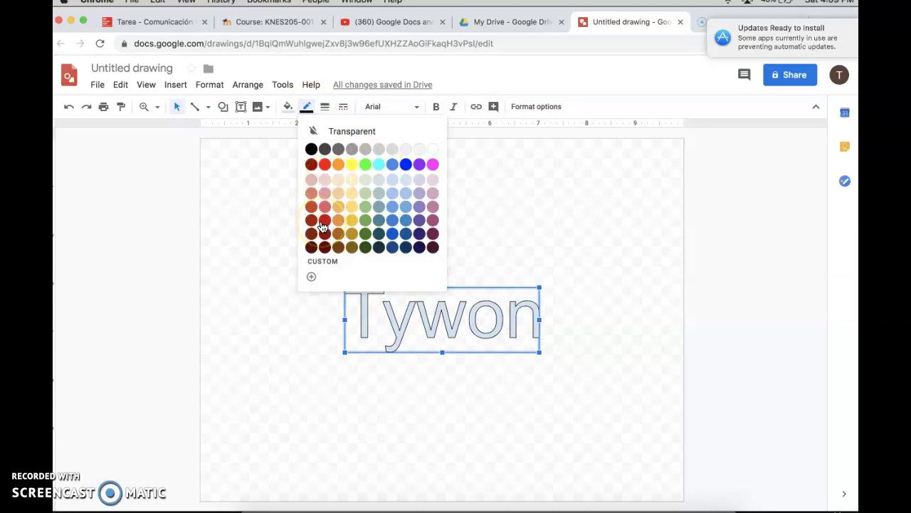
pyautogui.click(379, 165)
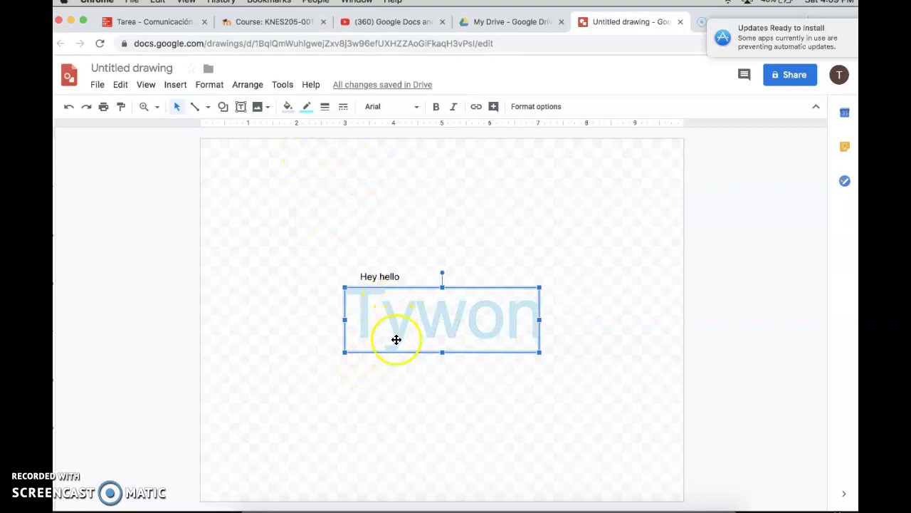
pyautogui.click(290, 108)
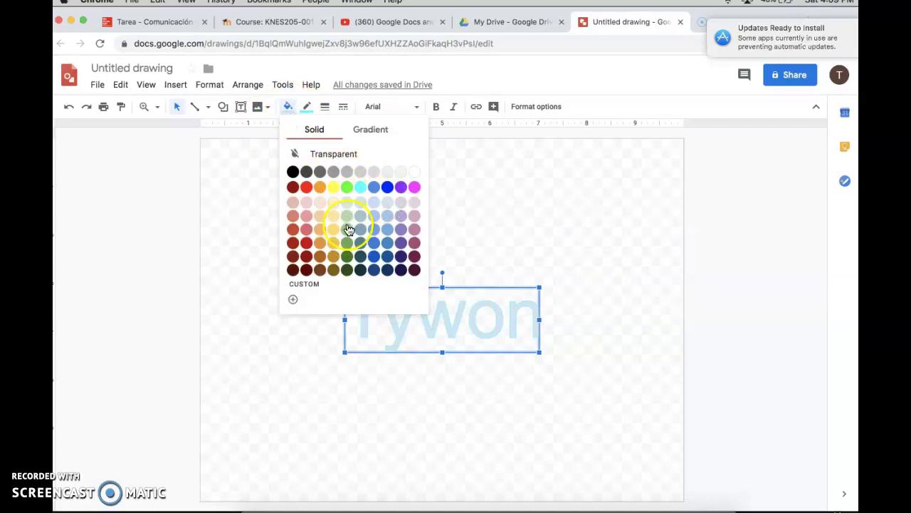
pyautogui.click(346, 186)
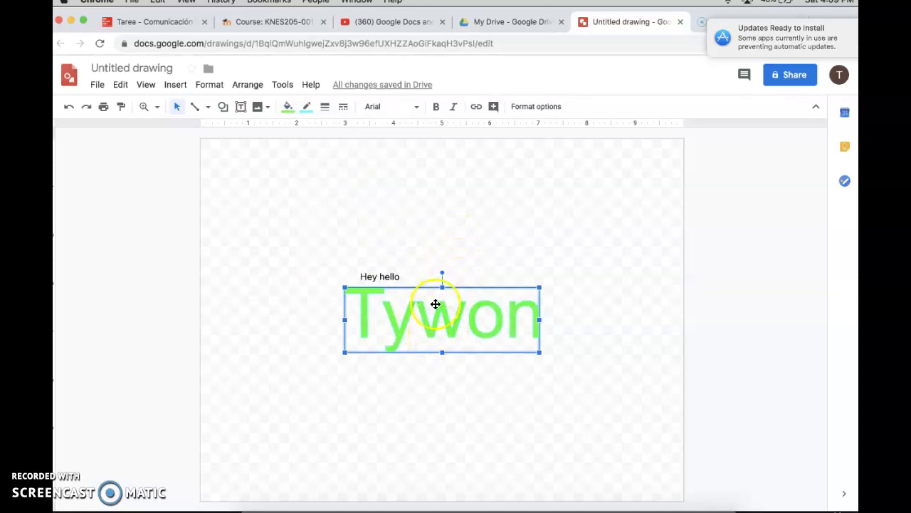
# Step: Thin the Tywon outline to 1px and keep it plain, non-bold, non-italic Arial
pyautogui.click(326, 108)
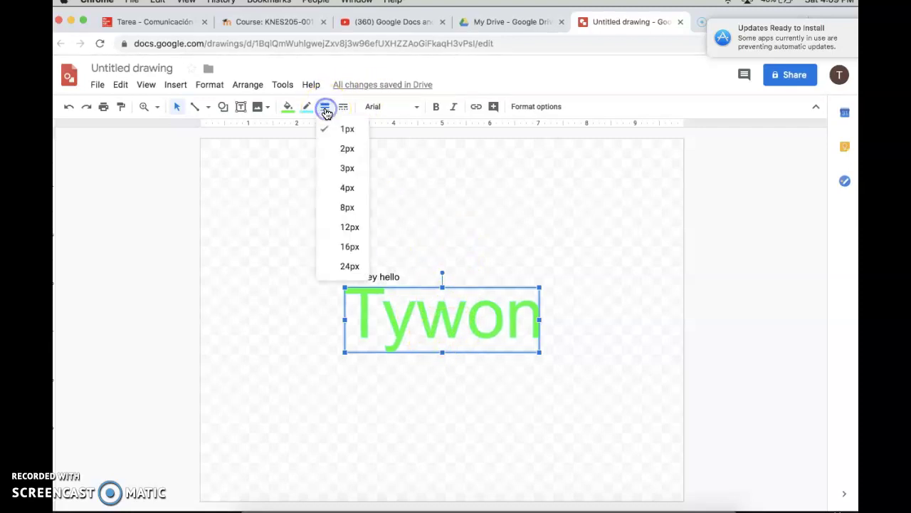
pyautogui.click(343, 225)
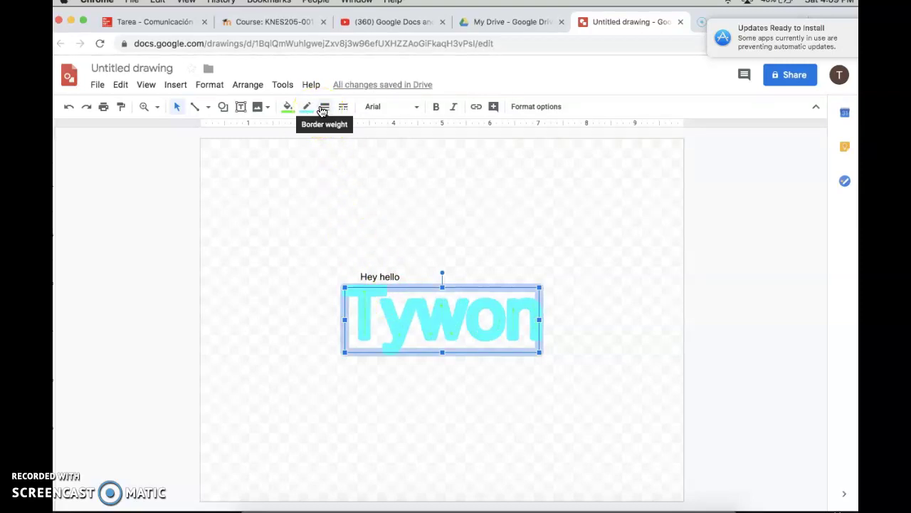
pyautogui.click(323, 111)
pyautogui.click(332, 129)
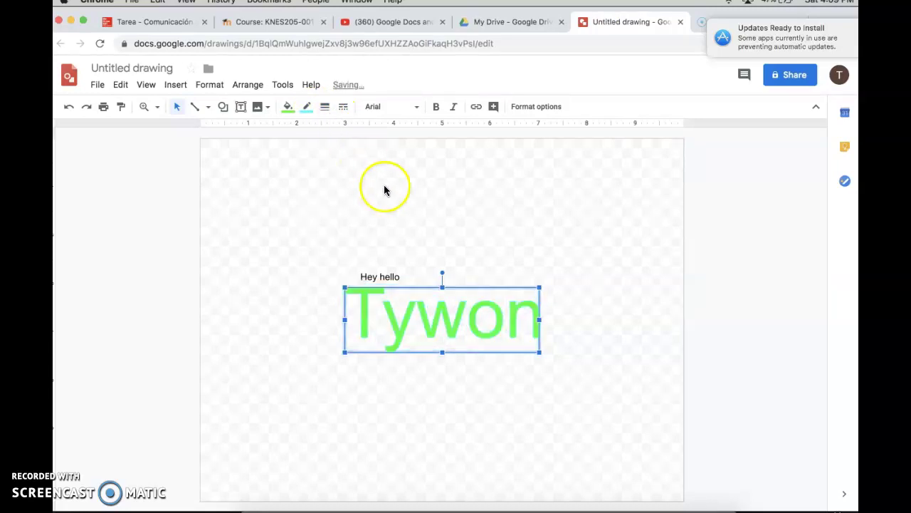
pyautogui.click(412, 107)
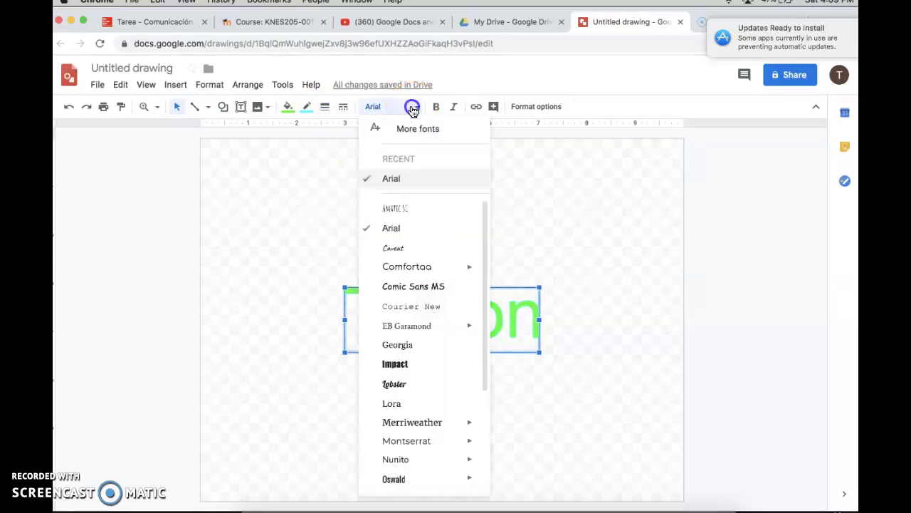
pyautogui.click(414, 108)
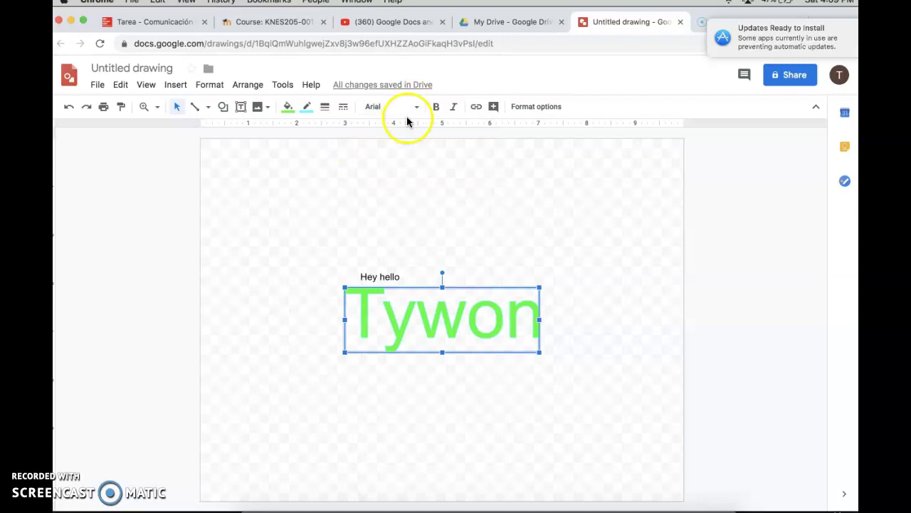
pyautogui.click(440, 108)
pyautogui.click(439, 108)
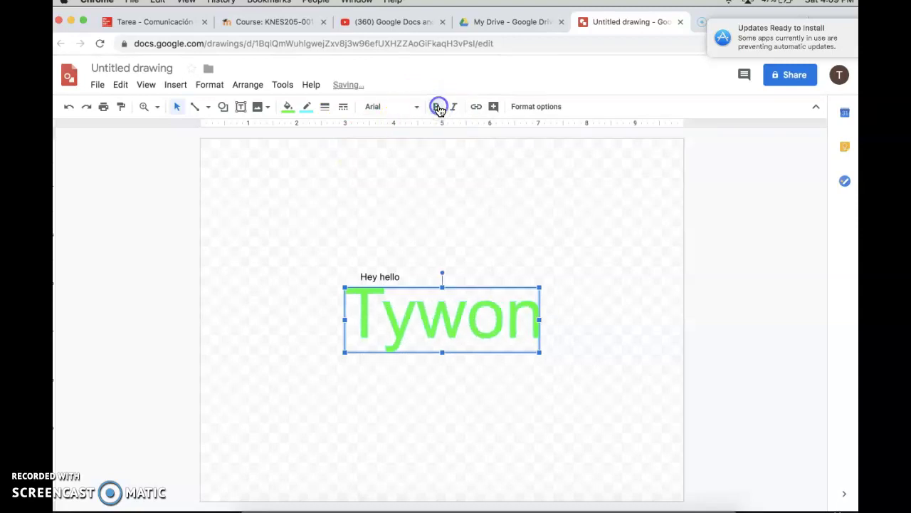
pyautogui.click(453, 107)
pyautogui.click(453, 108)
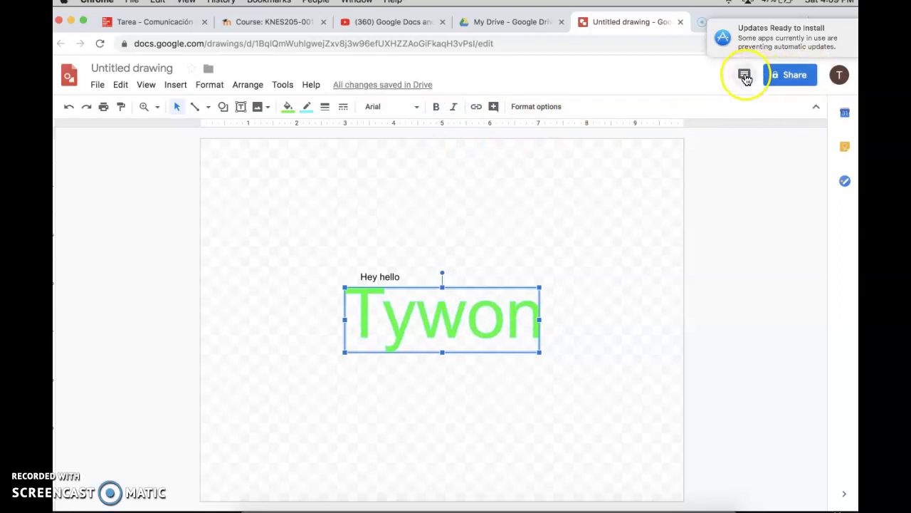
# Step: Rename the drawing to 'Name Creations' when sharing it
pyautogui.click(781, 77)
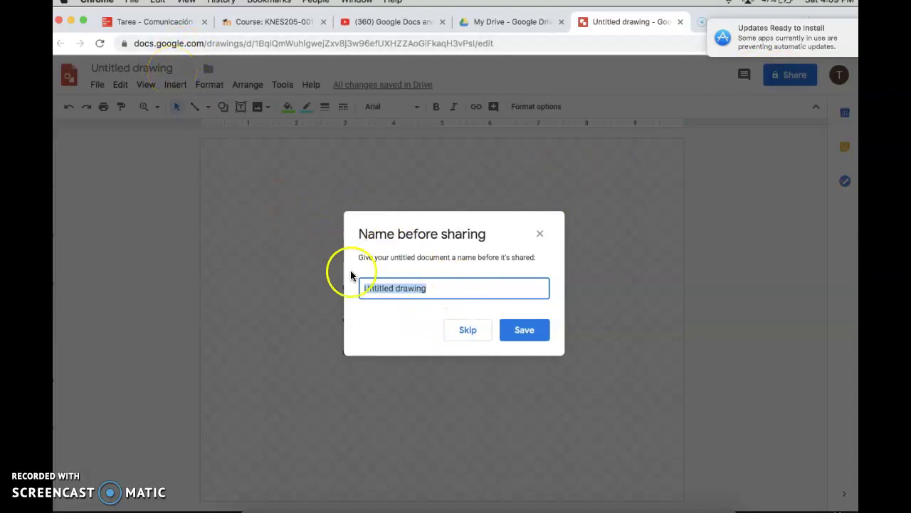
pyautogui.press('BackSpace')
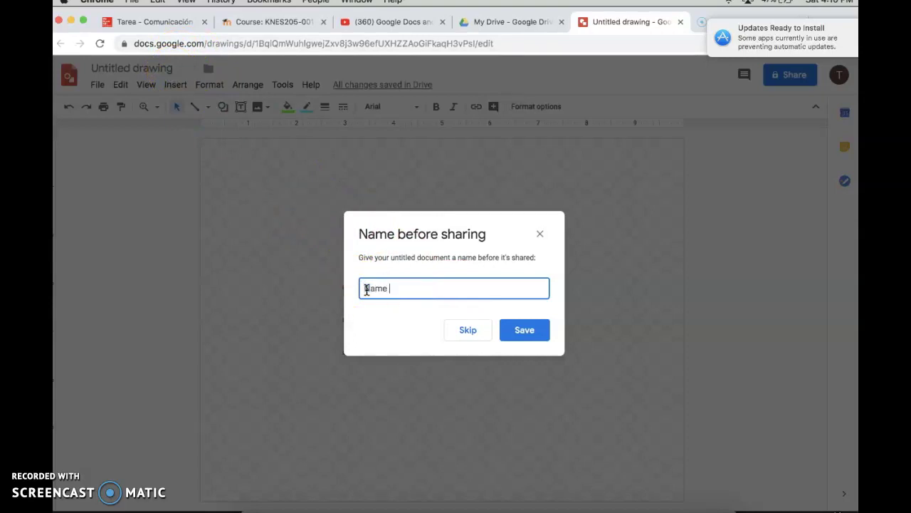
pyautogui.write('Name Creations')
pyautogui.click(523, 331)
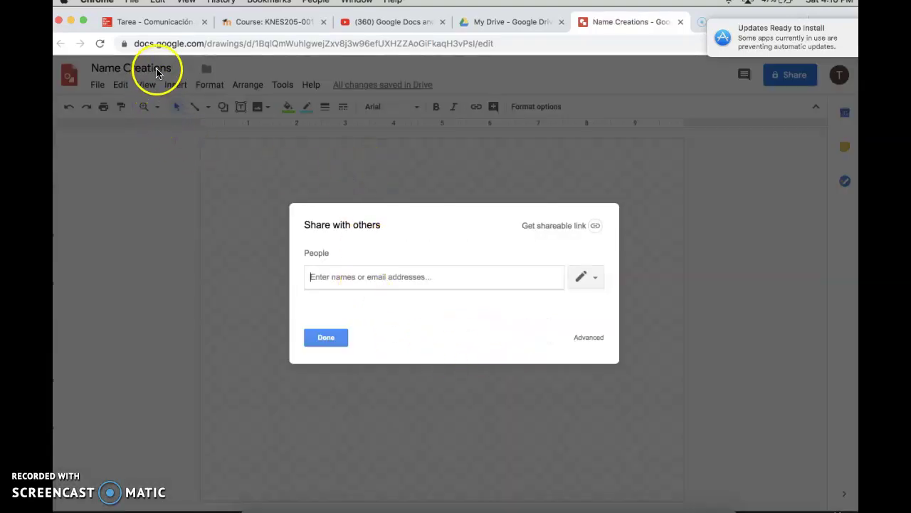
# Step: Invite the suggested recipient with the note 'Create name with your best ideas'
pyautogui.click(388, 282)
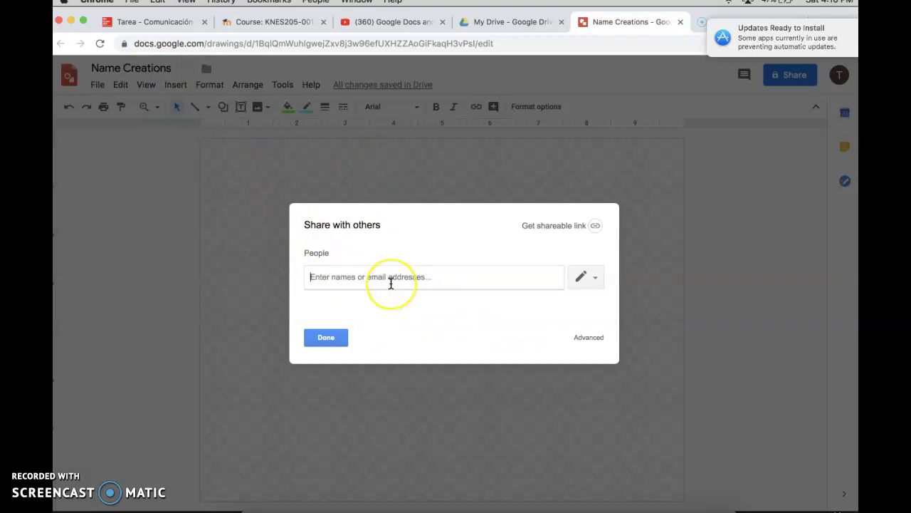
pyautogui.write('tywo')
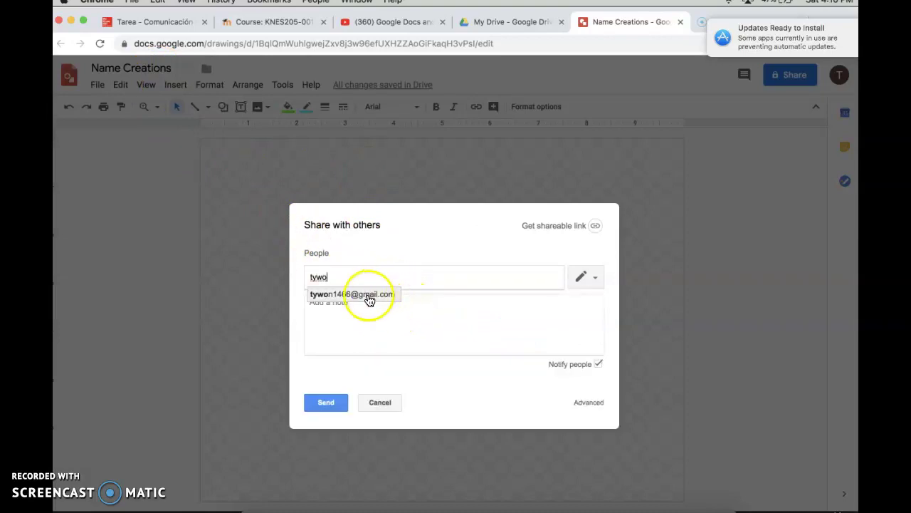
pyautogui.click(368, 294)
pyautogui.click(373, 322)
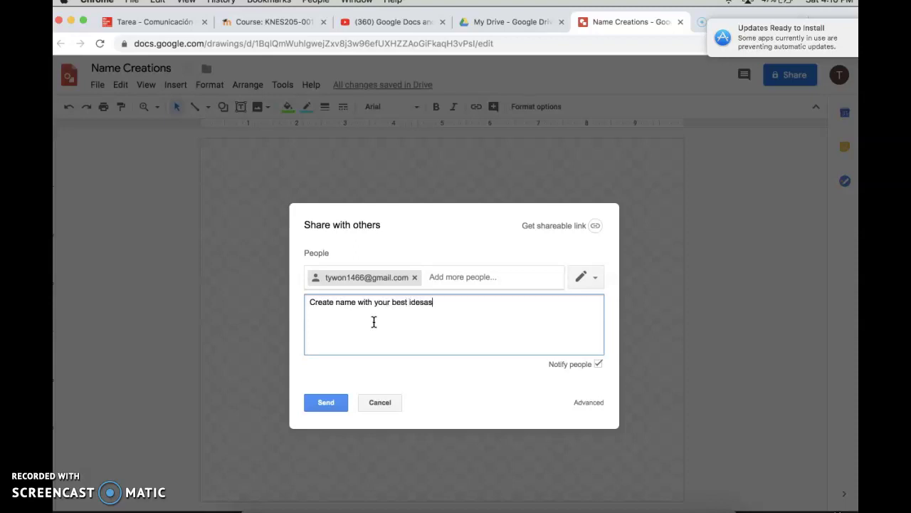
pyautogui.write('s')
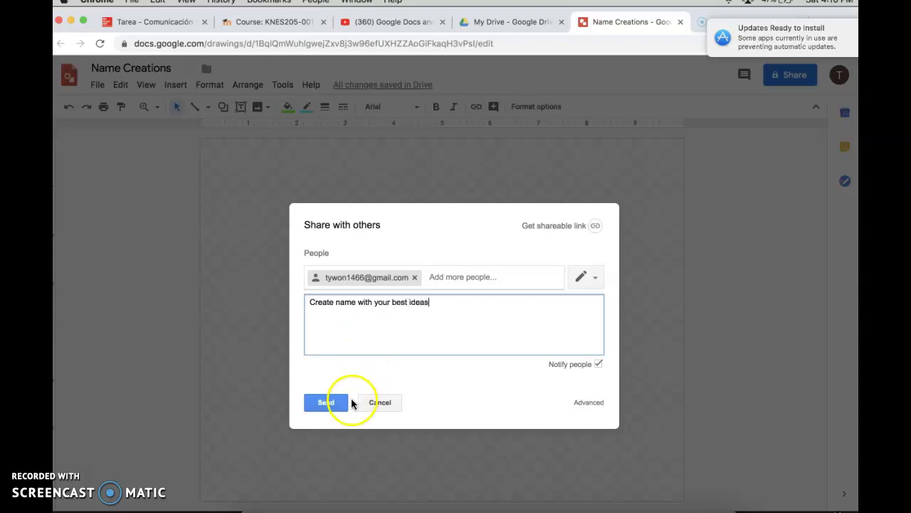
pyautogui.click(587, 403)
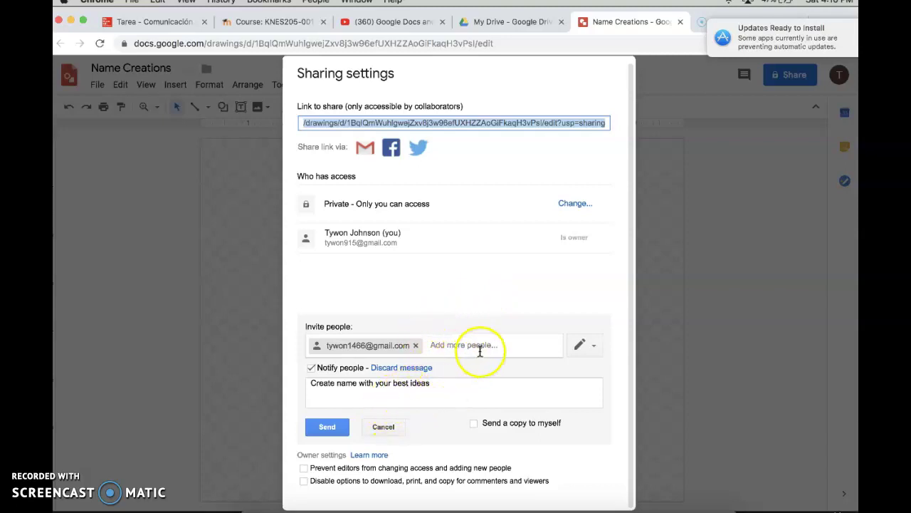
# Step: Send the invitation with Can edit permission and close the sharing settings
pyautogui.click(424, 386)
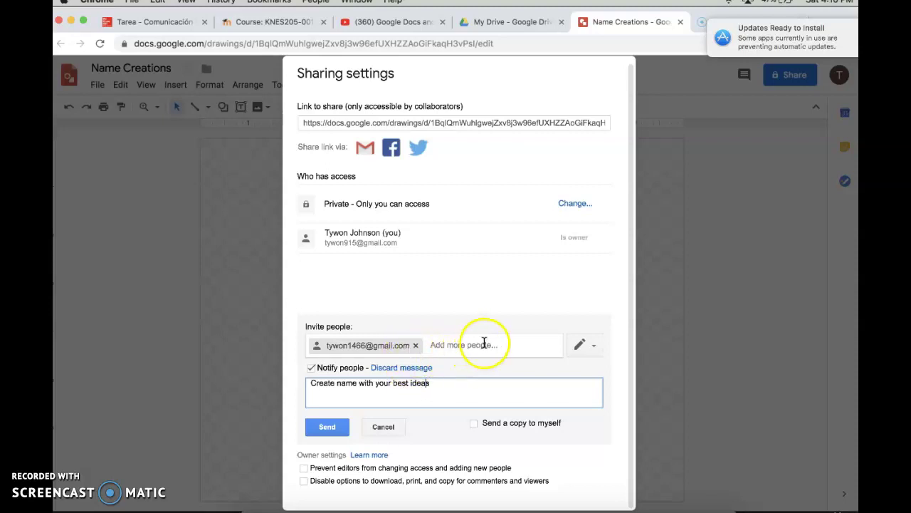
pyautogui.click(582, 347)
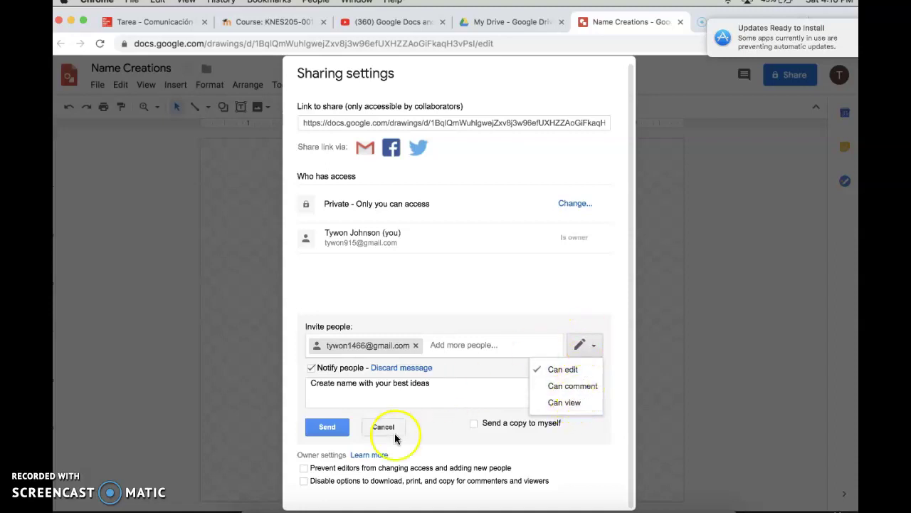
pyautogui.click(327, 427)
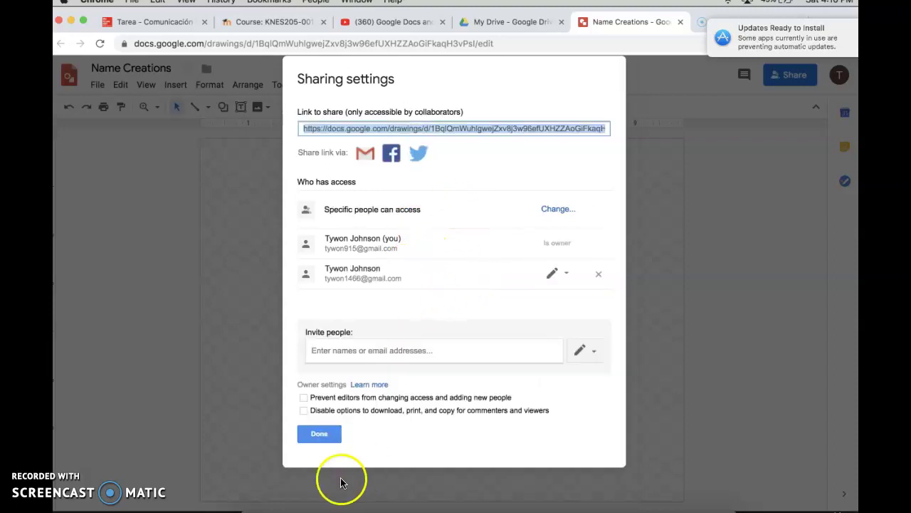
pyautogui.click(319, 432)
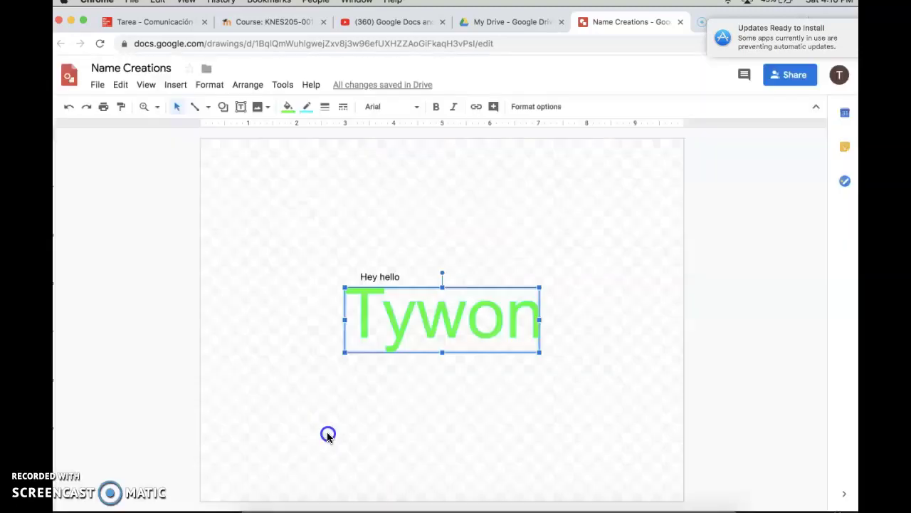
# Step: Add the comment 'love your creation' to the Tywon word art
pyautogui.click(744, 76)
pyautogui.click(792, 108)
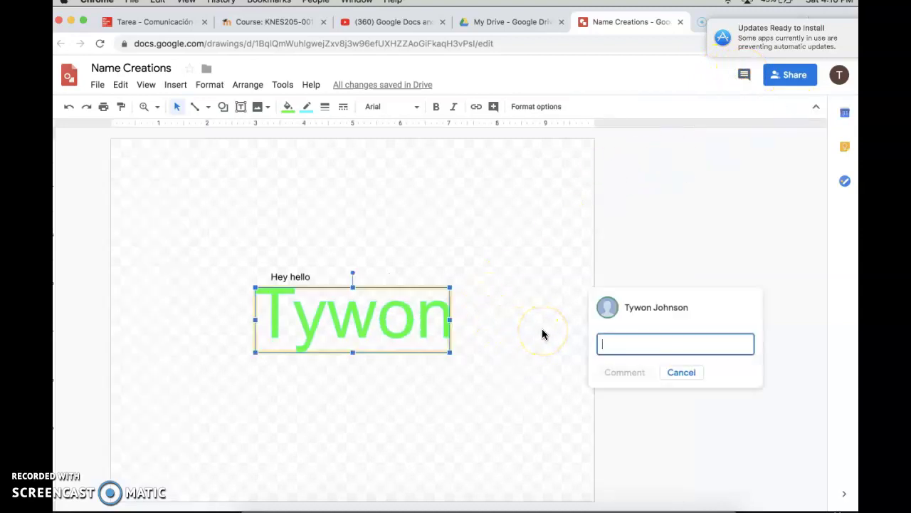
pyautogui.write('love')
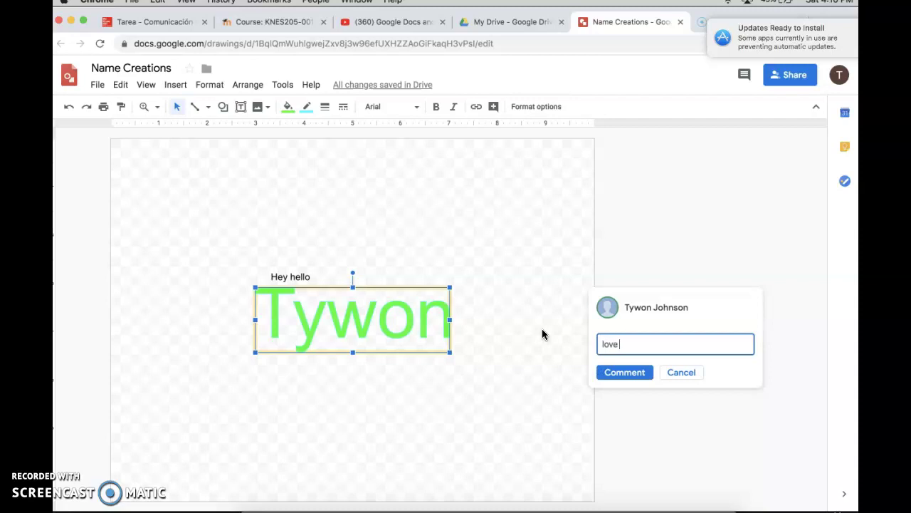
pyautogui.write(' your creation')
pyautogui.click(610, 371)
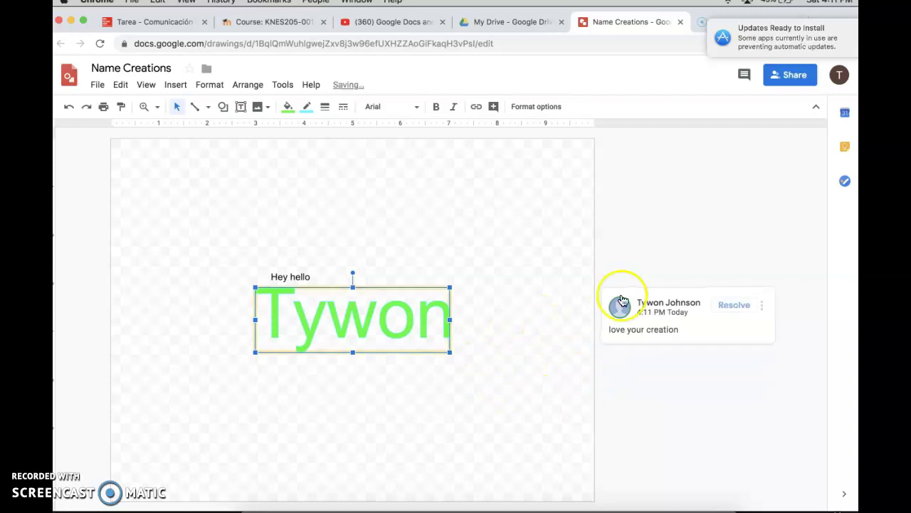
# Step: Start a reply to the 'love your creation' comment, beginning with 'th'
pyautogui.click(744, 74)
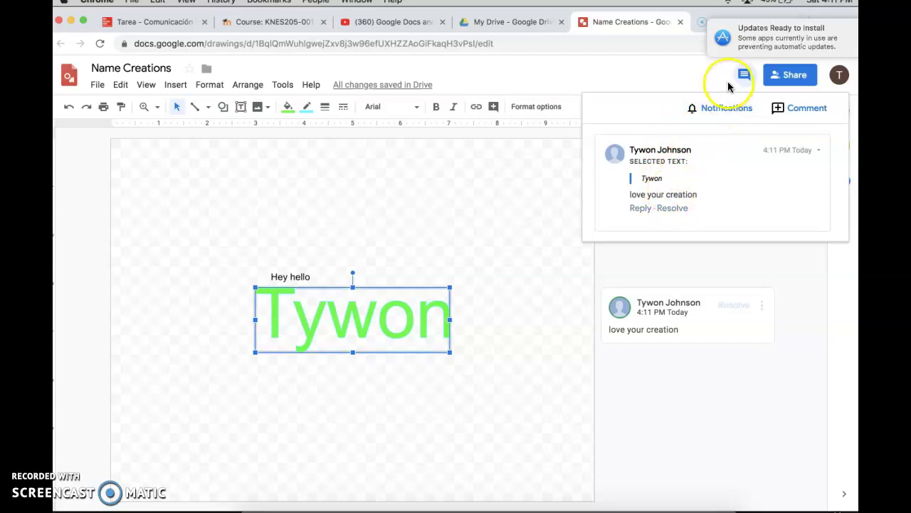
pyautogui.click(642, 209)
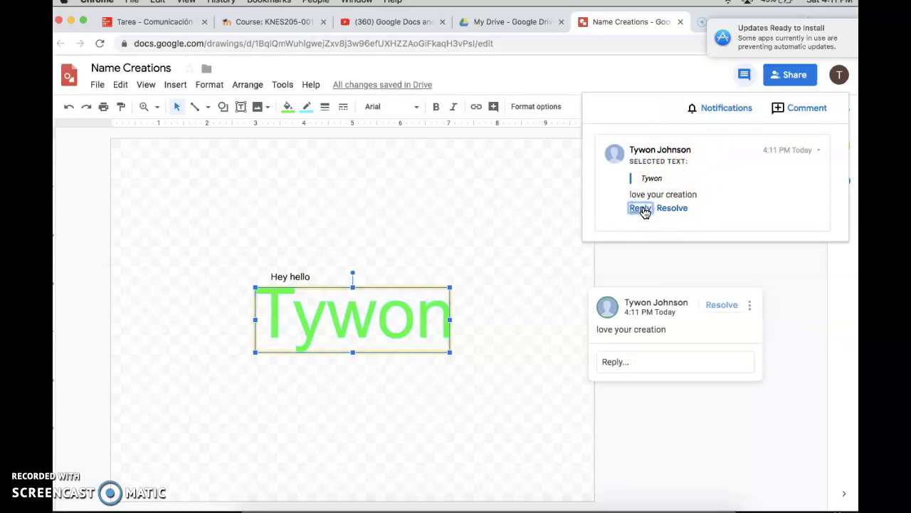
pyautogui.click(647, 364)
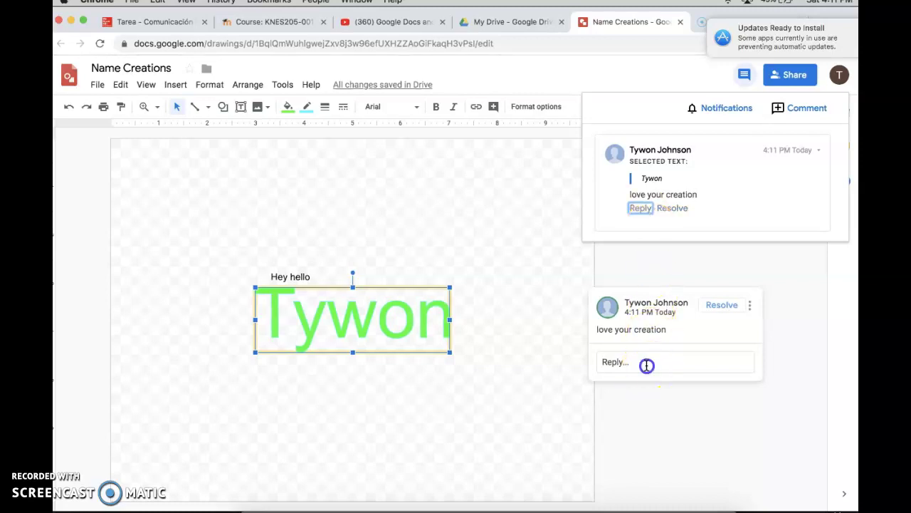
pyautogui.write('thank y')
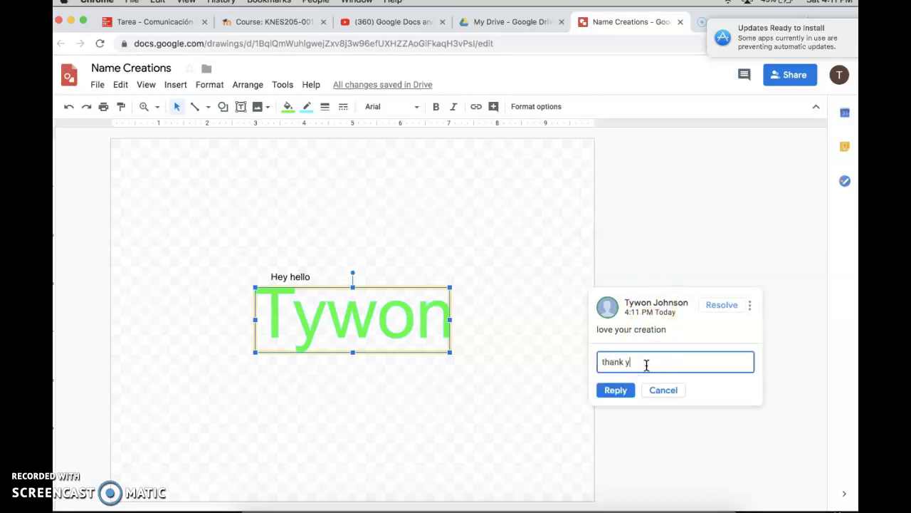